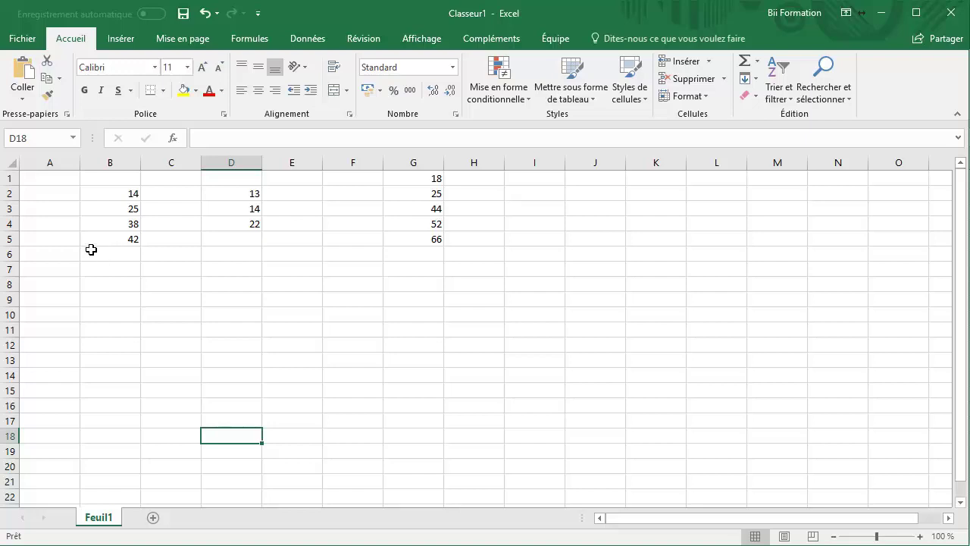
Step: Insert the SOMME function in cell B6 to total the range B2:B5
click(91, 249)
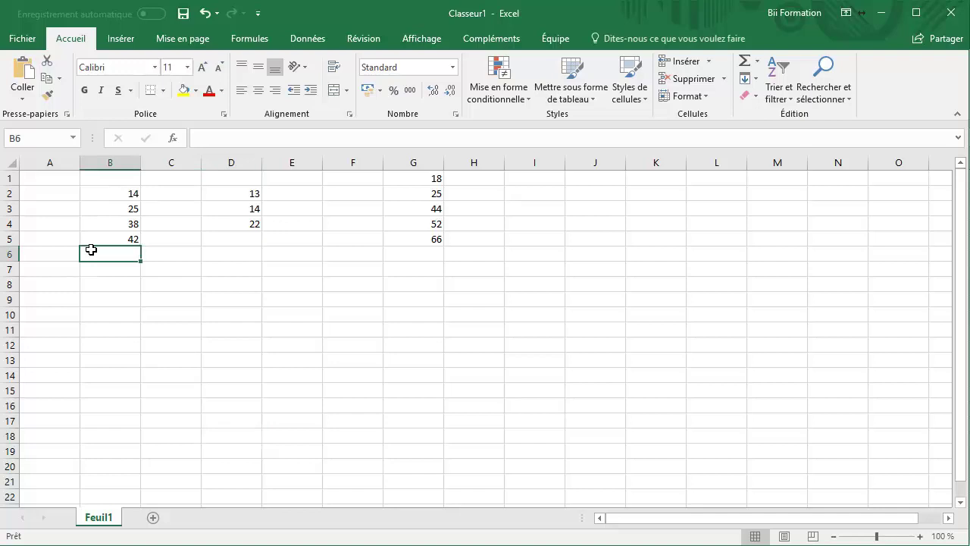
text(=)
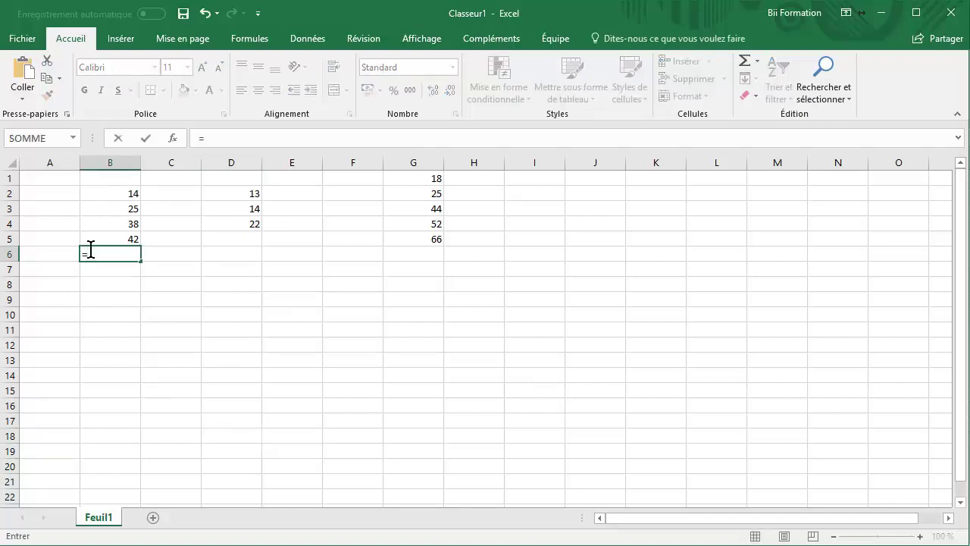
click(73, 138)
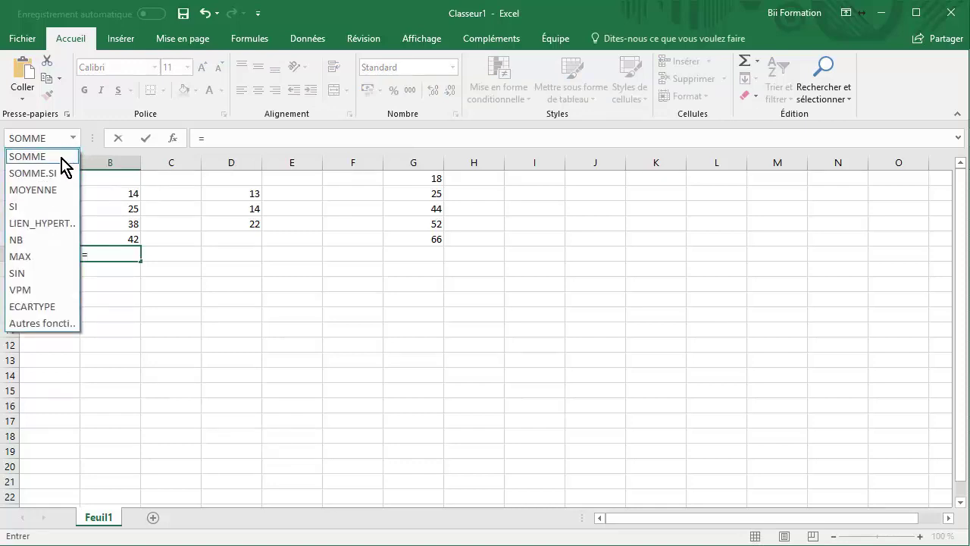
click(61, 157)
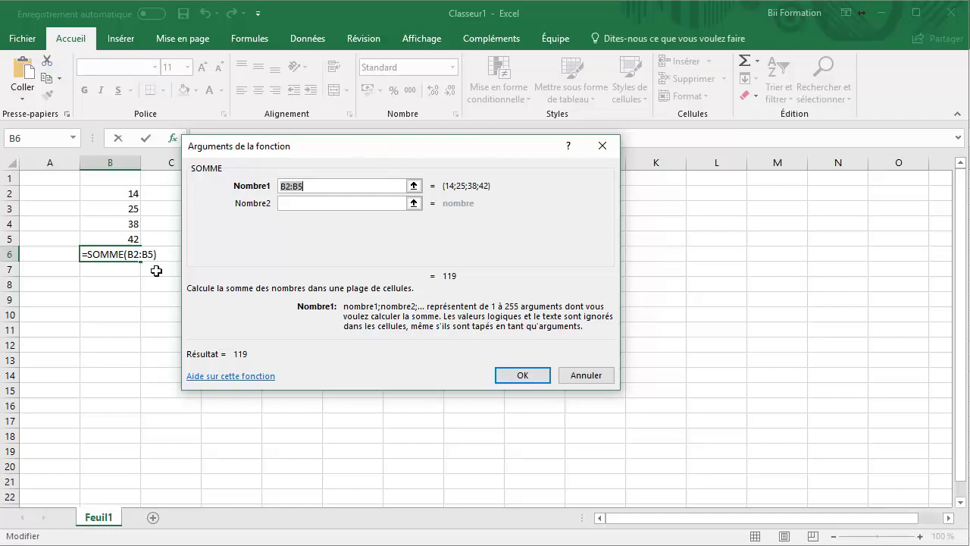
click(520, 376)
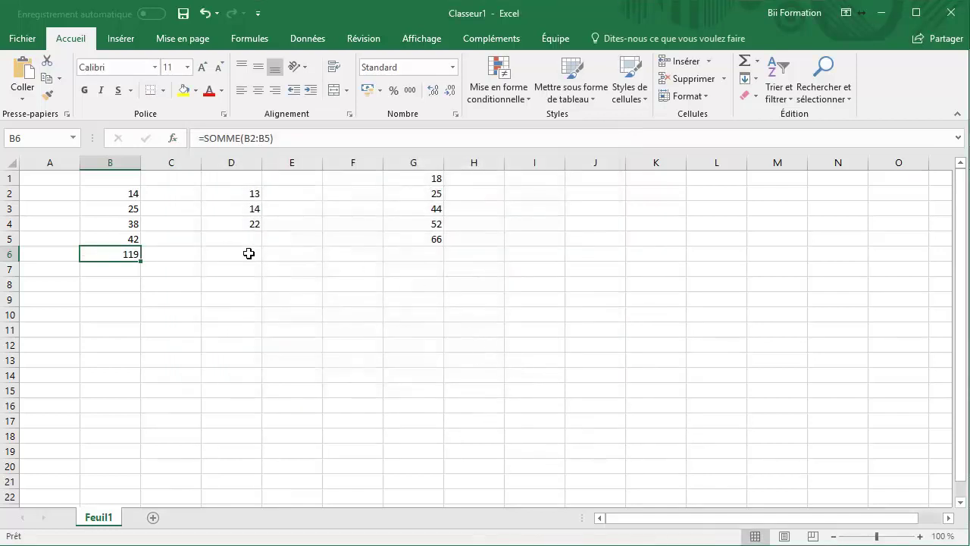
Step: Total column D in cell D6 with AutoSum, using the proposed range D2:D5
click(248, 253)
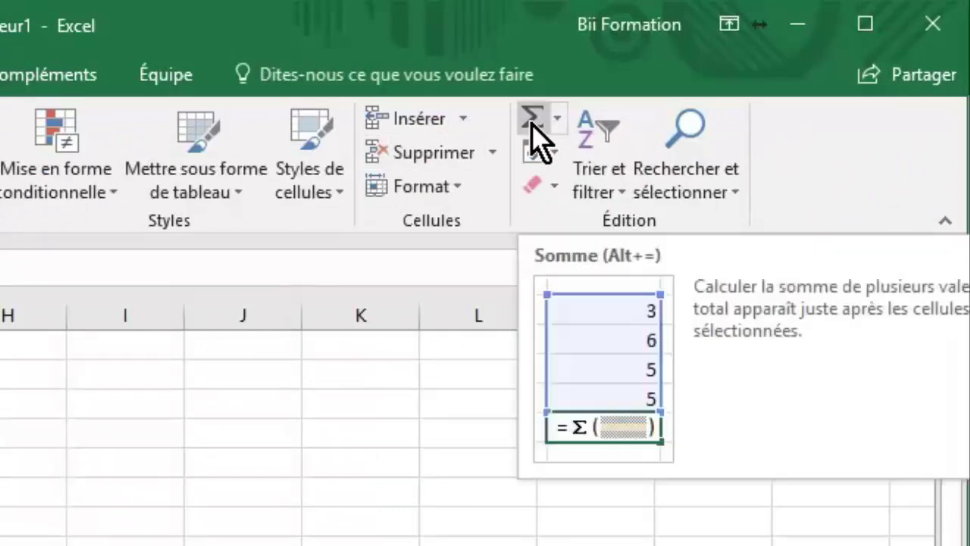
click(47, 75)
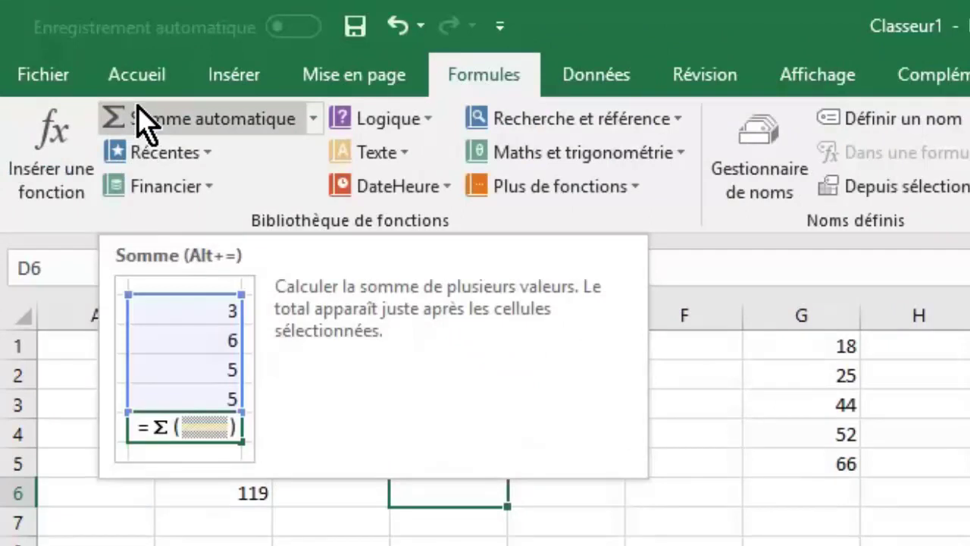
click(136, 77)
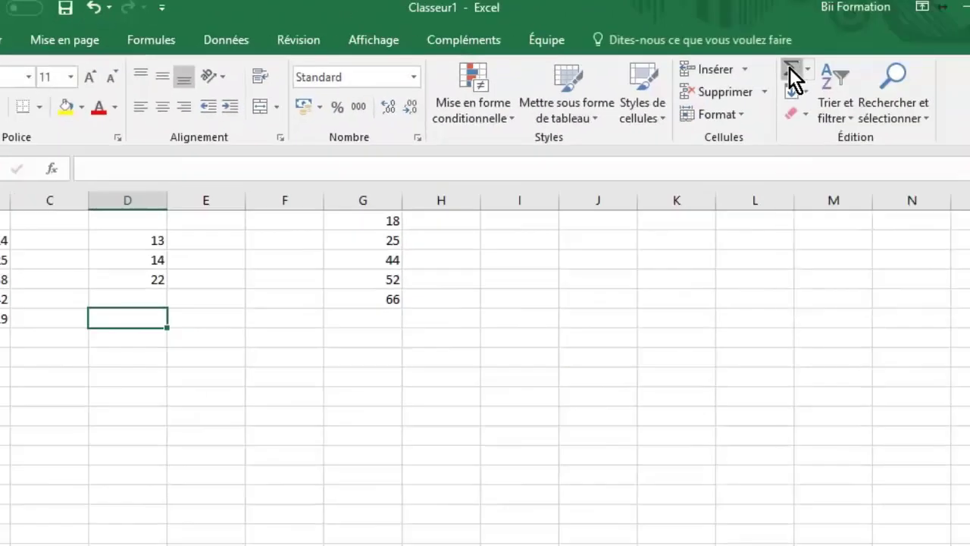
click(790, 69)
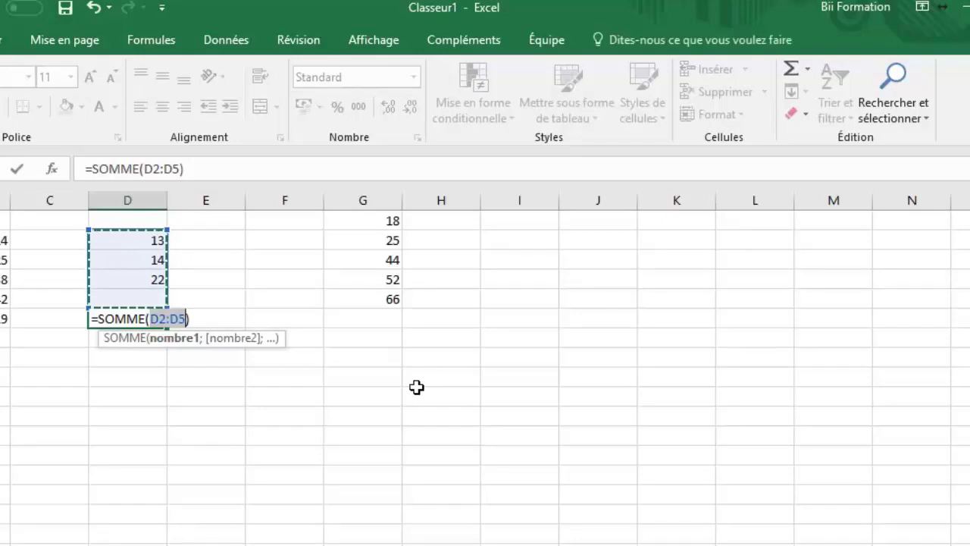
key(Return)
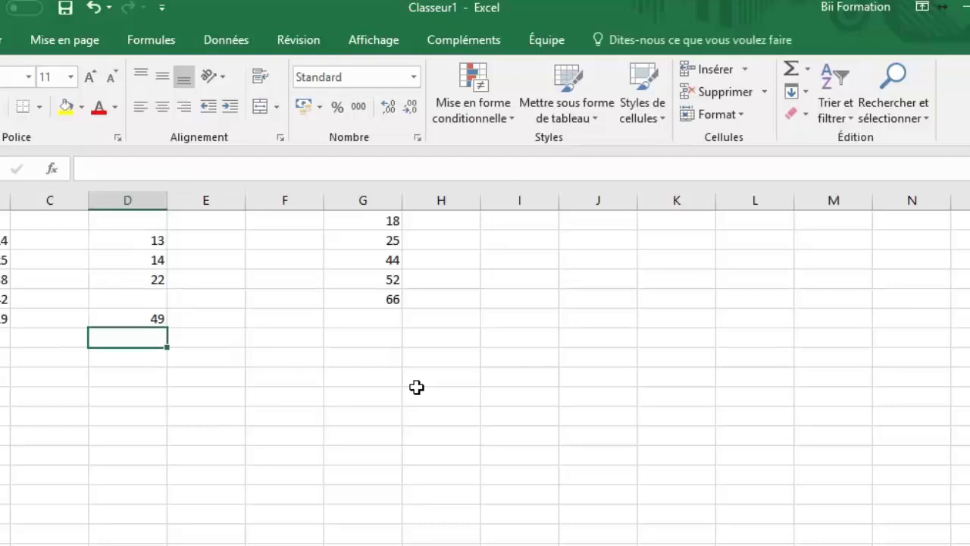
Step: Enter the formula =somme(G1:G5) in cell G6 to total the values above it
click(355, 321)
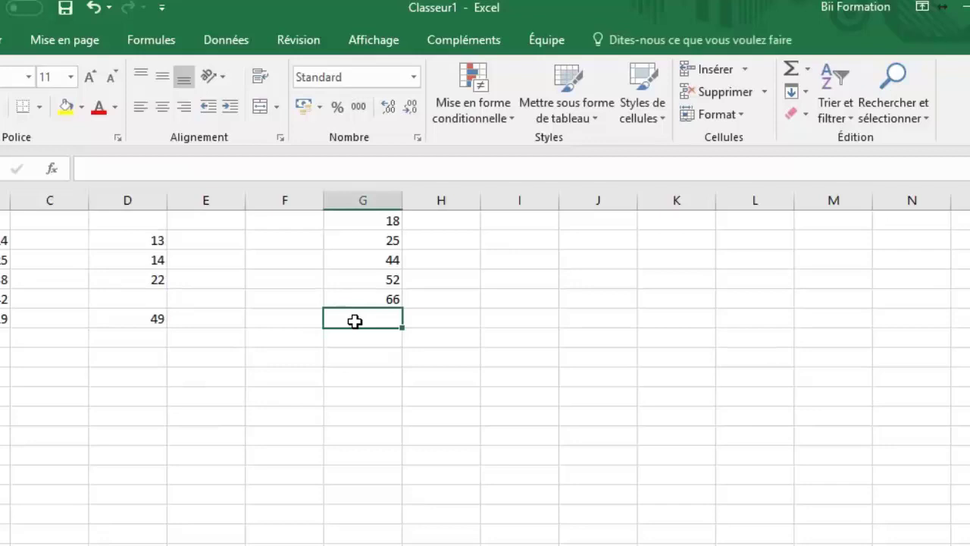
text(=so)
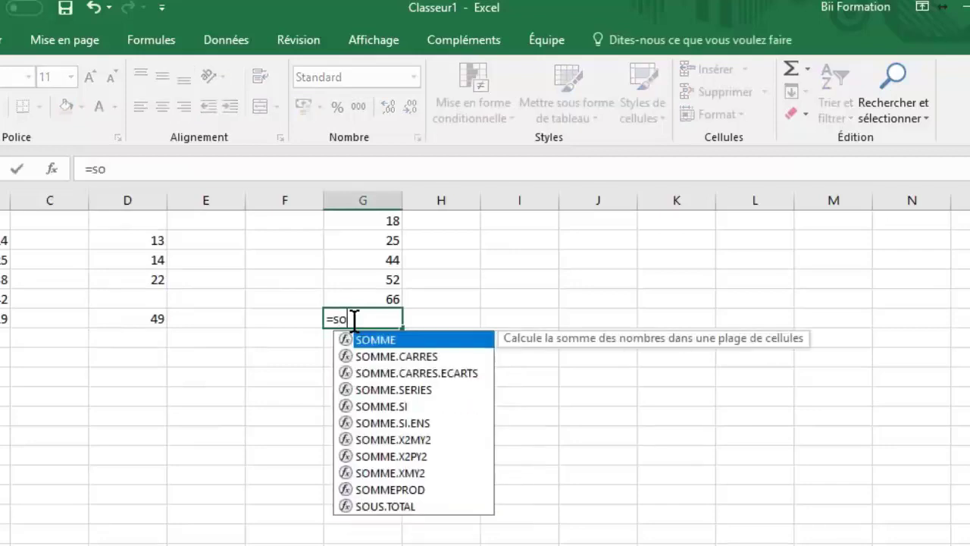
text(mme)
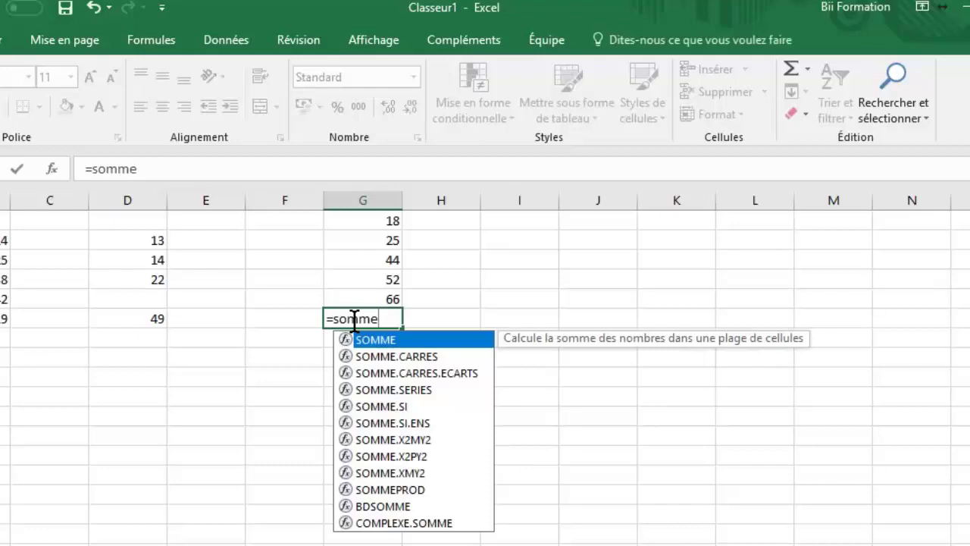
text(()
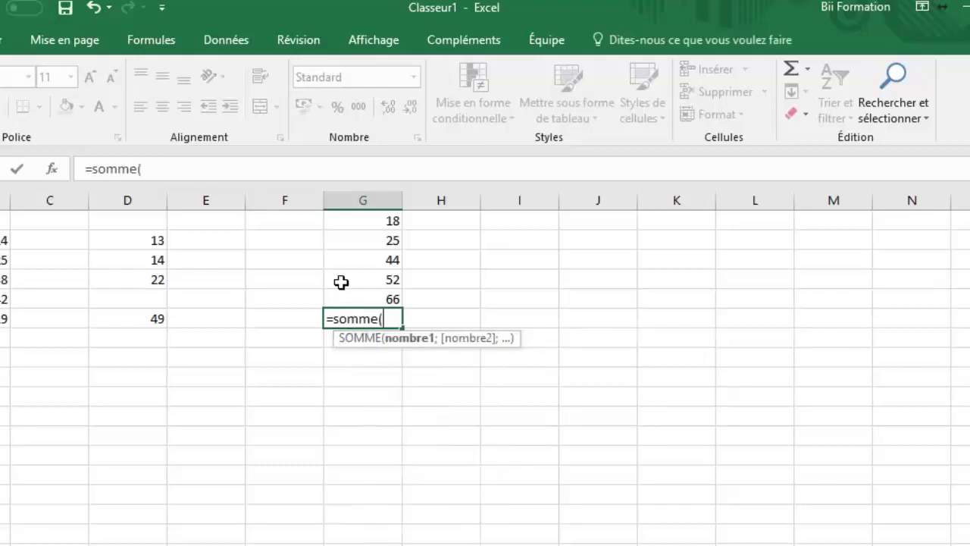
drag(352, 218, 335, 296)
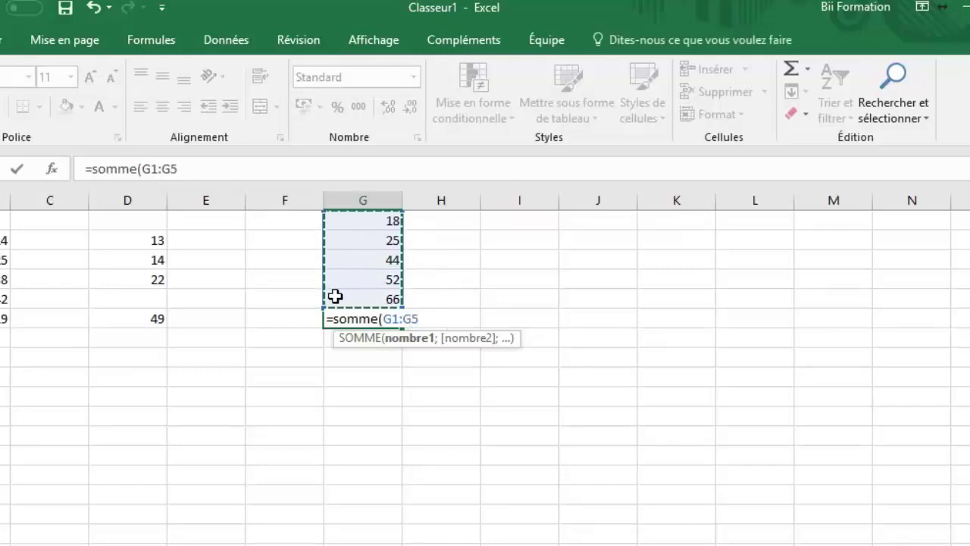
text())
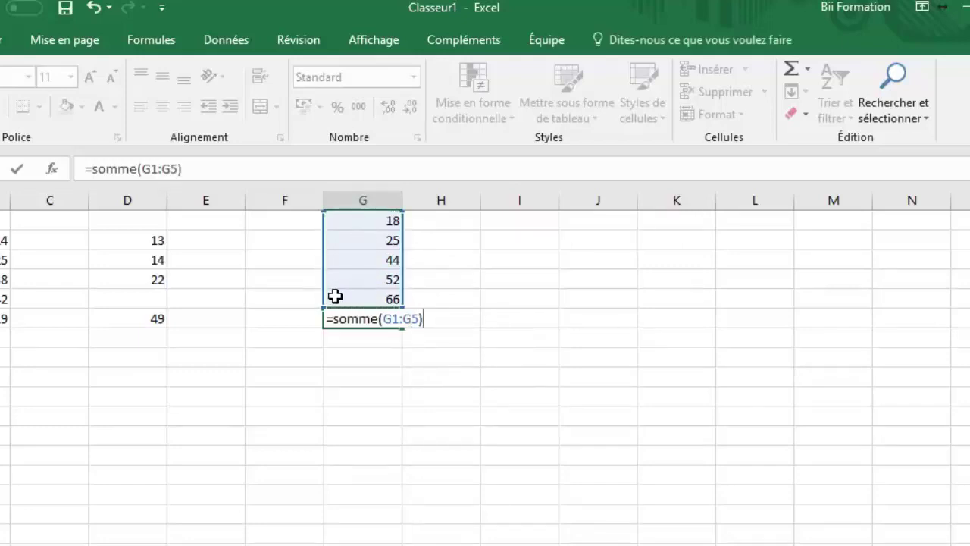
key(Return)
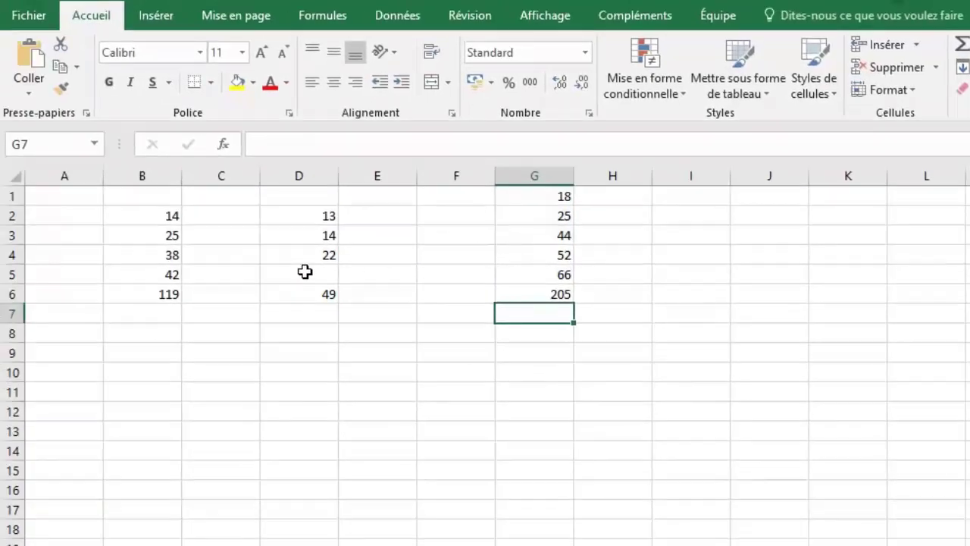
Step: Set cell B4 to 45 to test the recalculation of the column B total, and undo the change
click(163, 255)
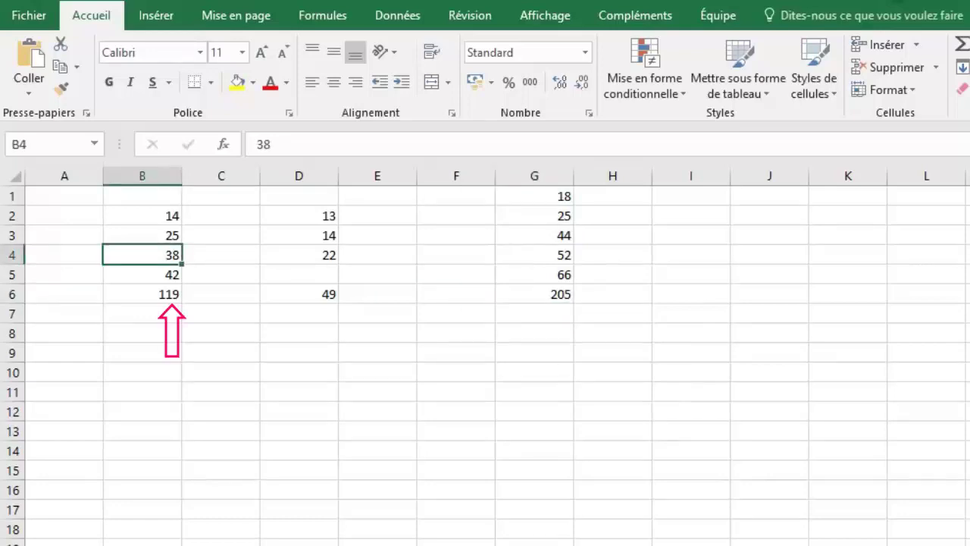
text(45)
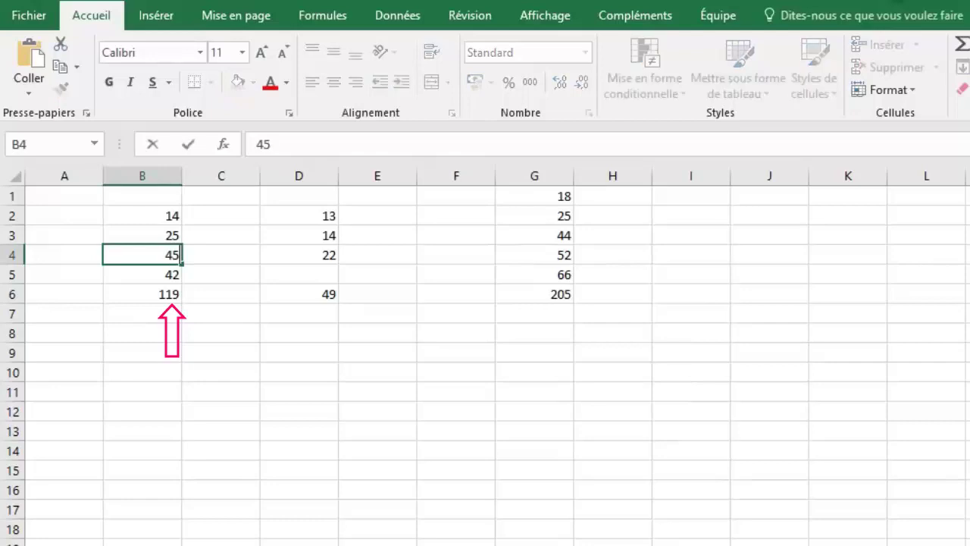
key(Return)
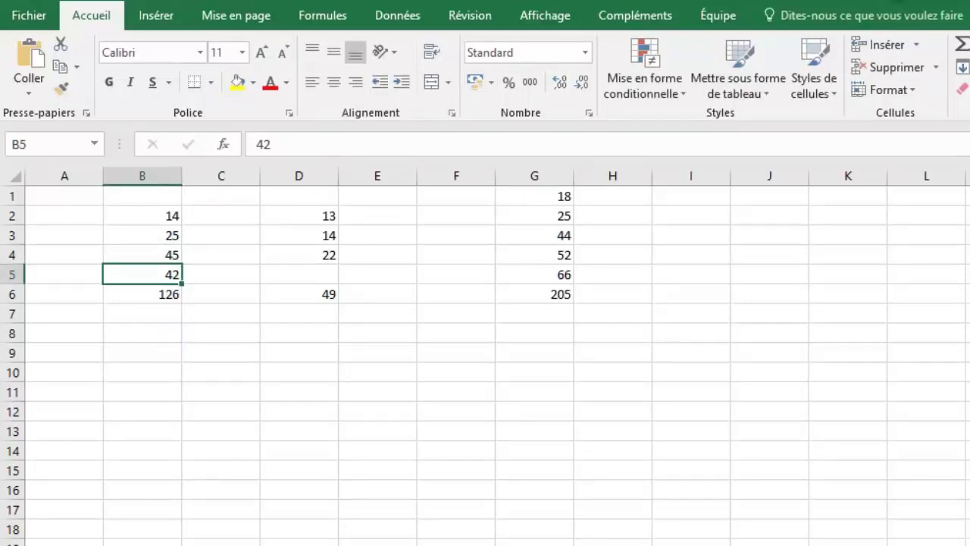
key(ctrl+z)
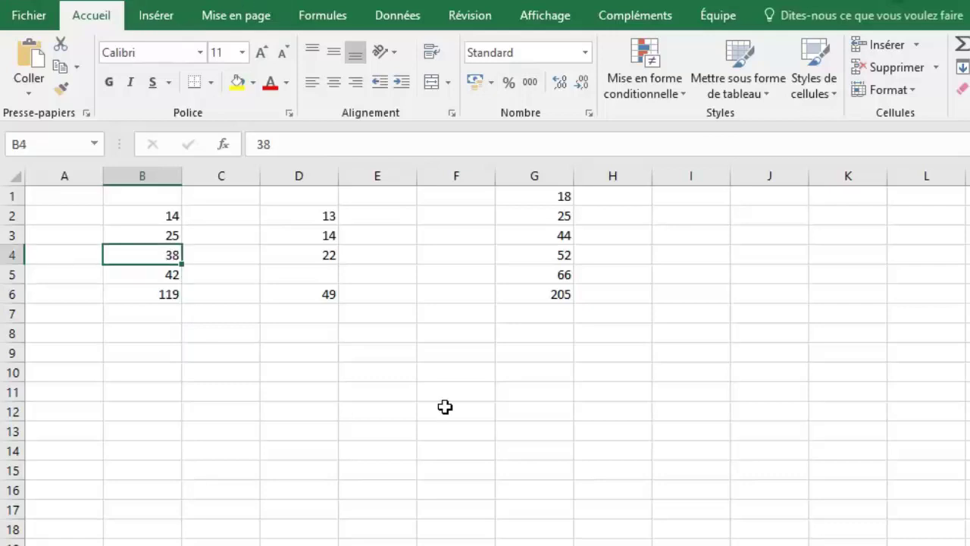
Step: Enter 38 in the empty cell D5, inside the range summed in D6
click(307, 273)
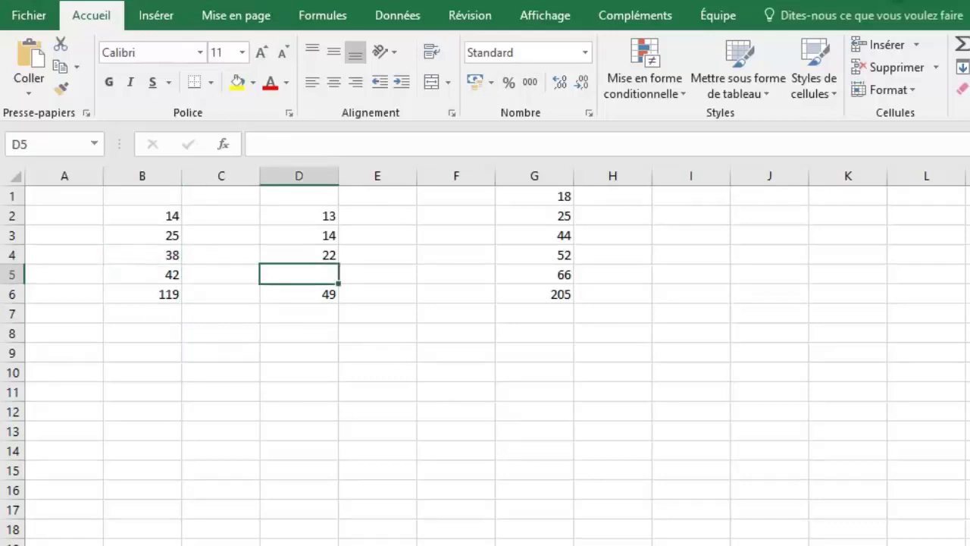
text(38)
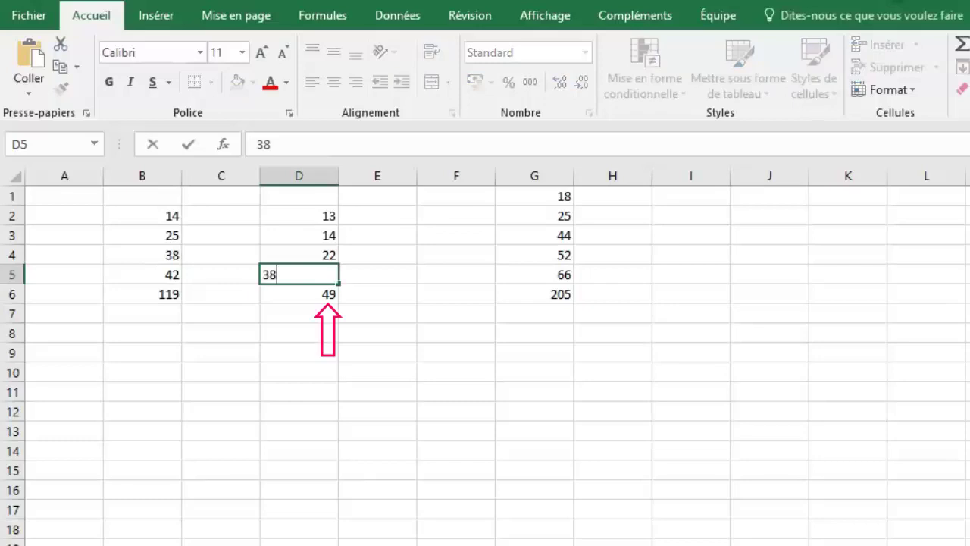
key(Return)
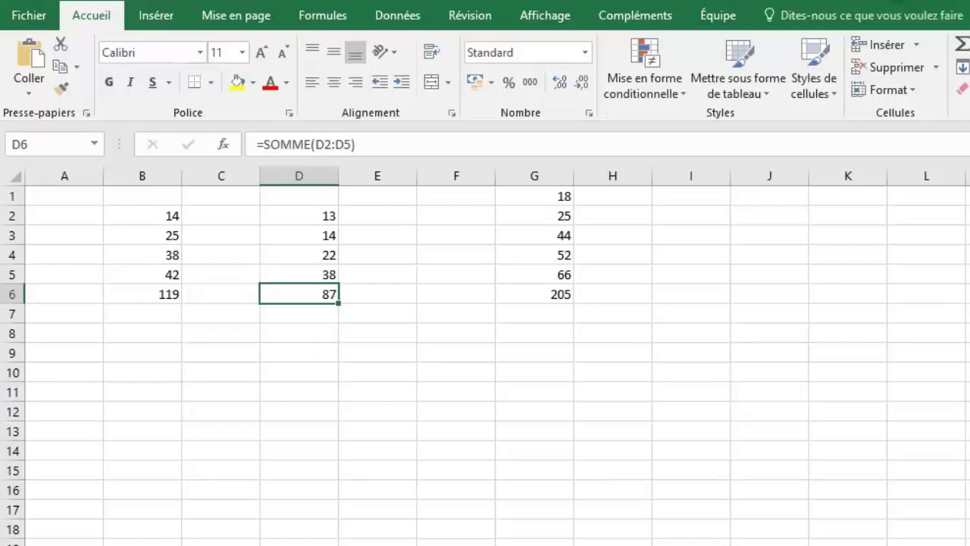
click(283, 354)
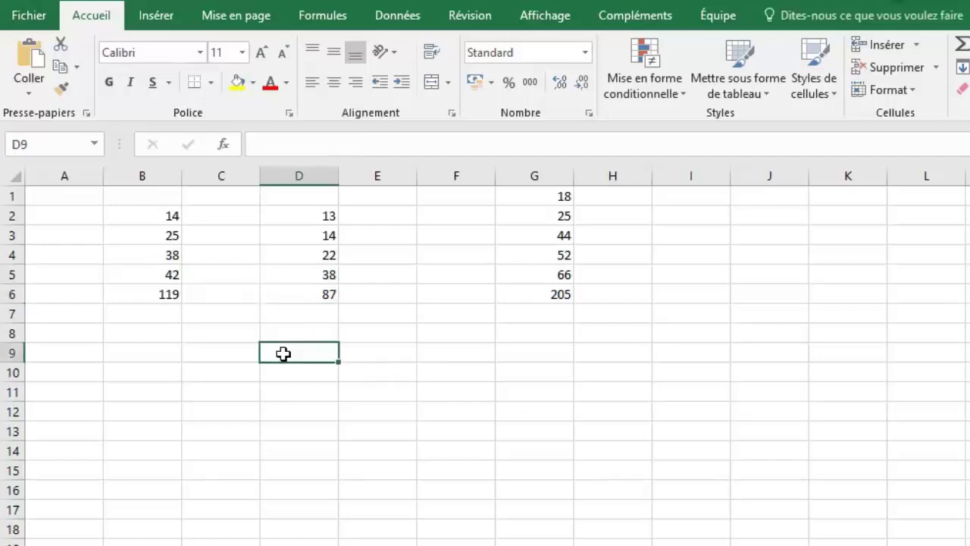
Step: Enter the formula =somme(B2:B5;D2:D5;G1:G5) in cell D10 to total the three separate ranges
click(309, 369)
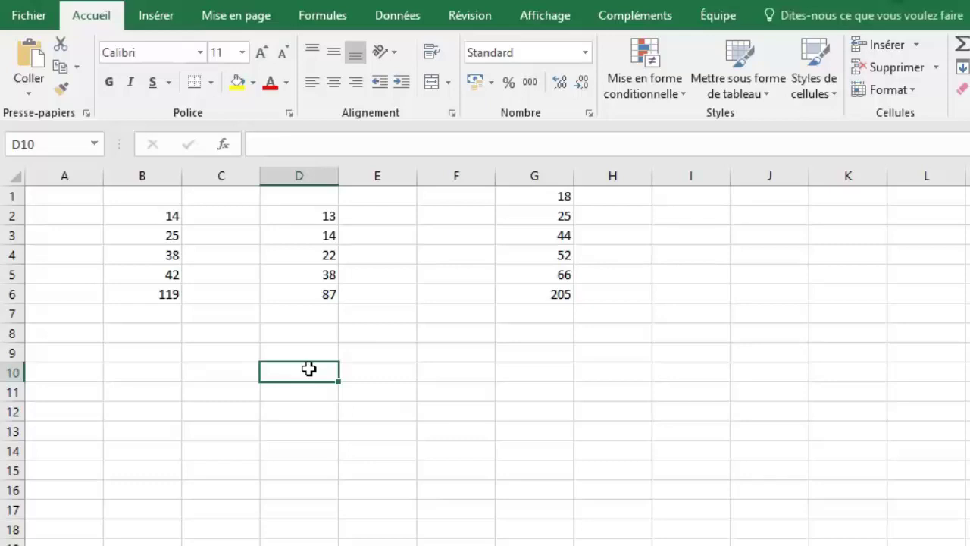
text(=somme)
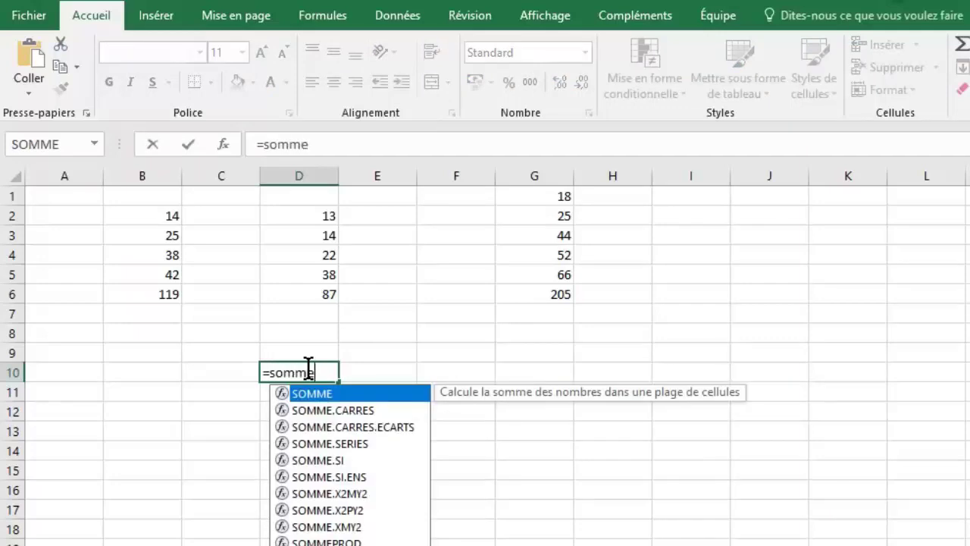
text(()
drag(158, 210, 121, 267)
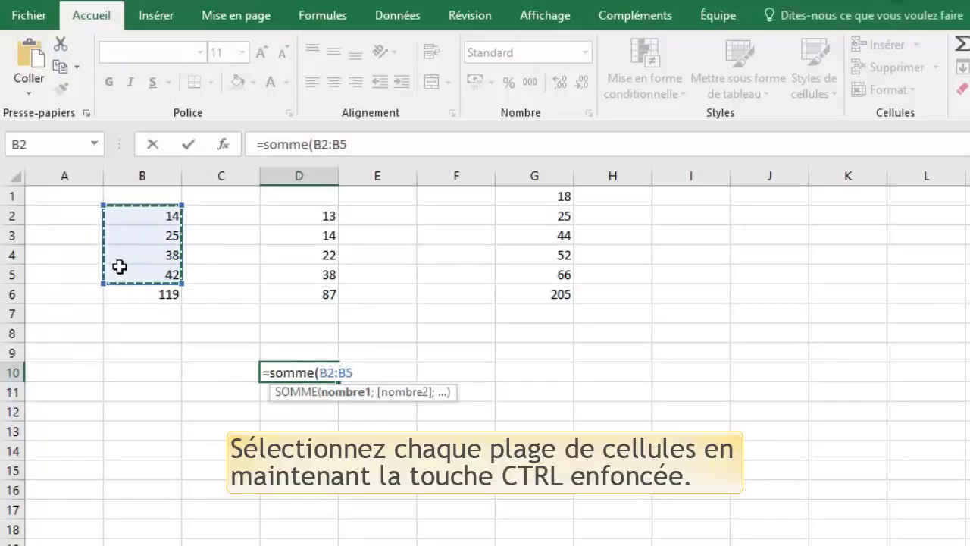
drag(302, 214, 301, 265)
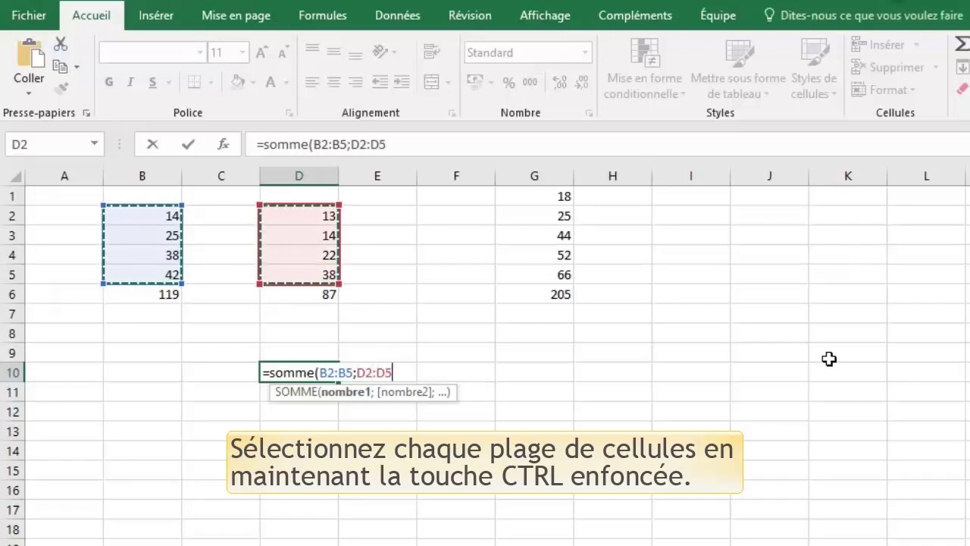
ctrl+click(543, 195)
drag(542, 196, 540, 270)
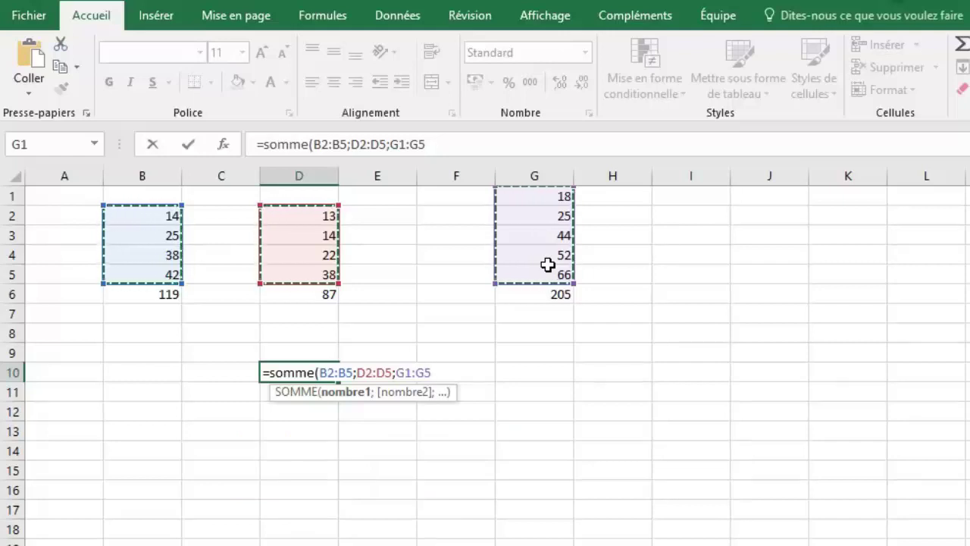
text())
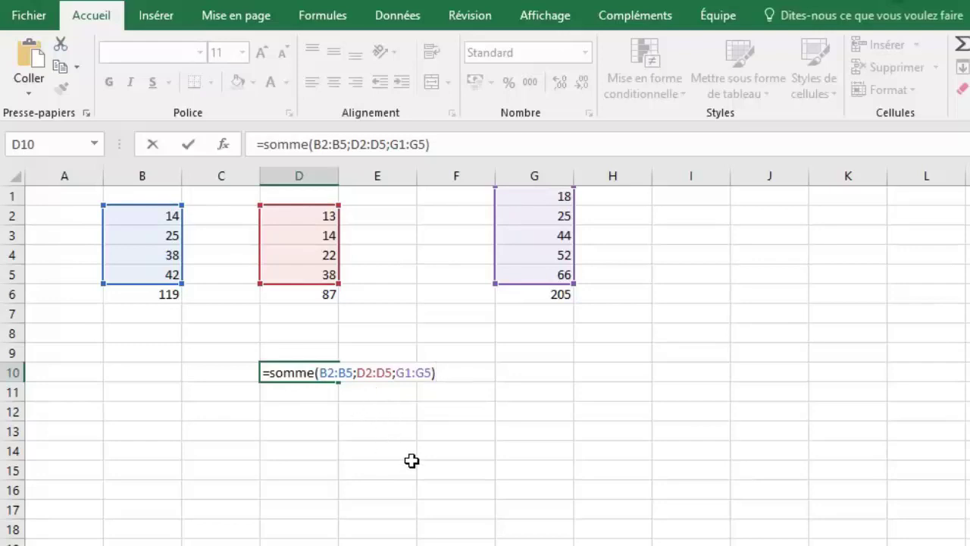
key(Return)
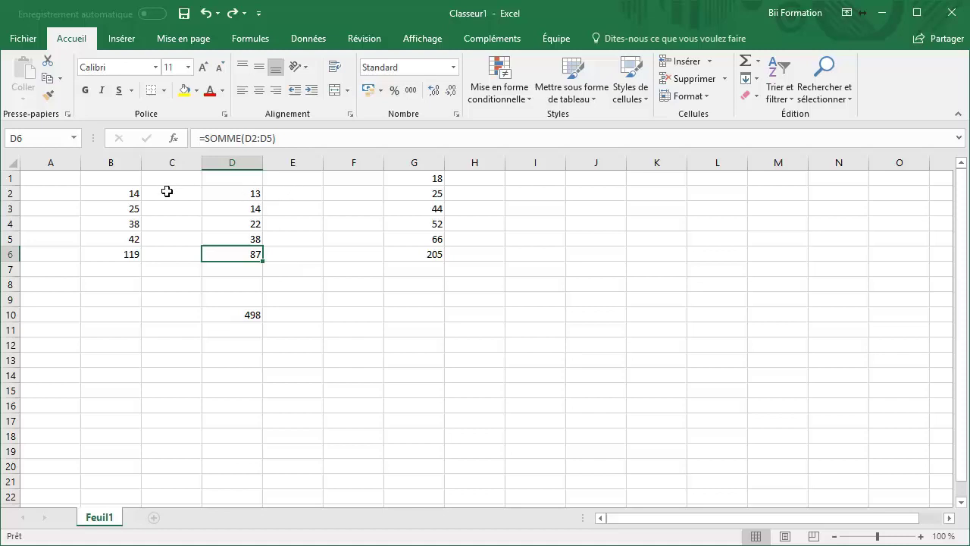
Step: Try widening the summed range of the formula in D6 to C2:D5 and to D2:E5, and bring it back to D2:D5
double_click(224, 253)
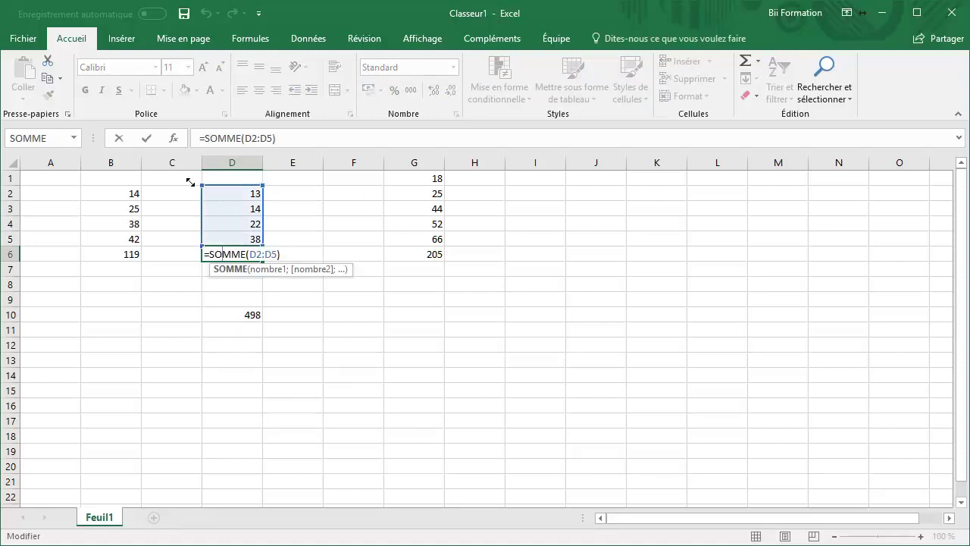
drag(179, 181, 168, 186)
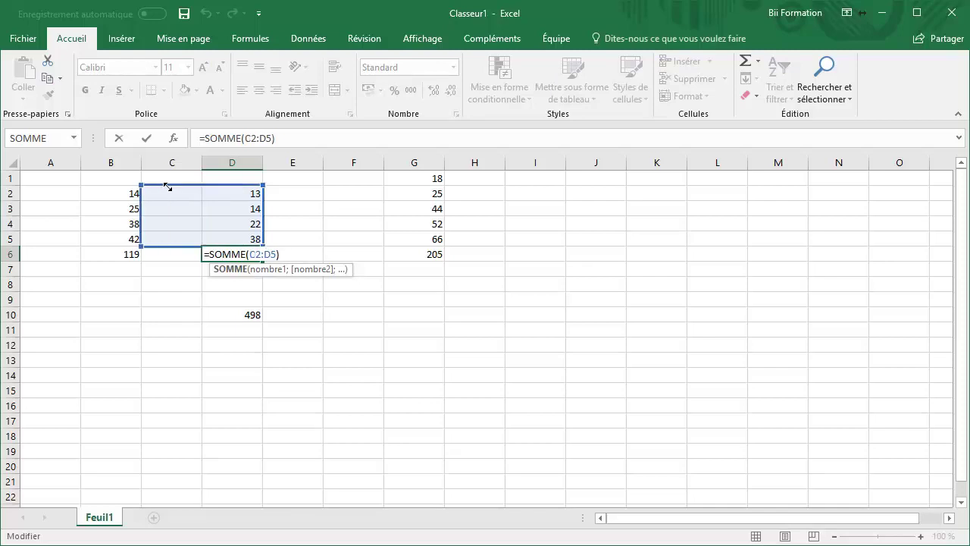
drag(167, 187, 297, 180)
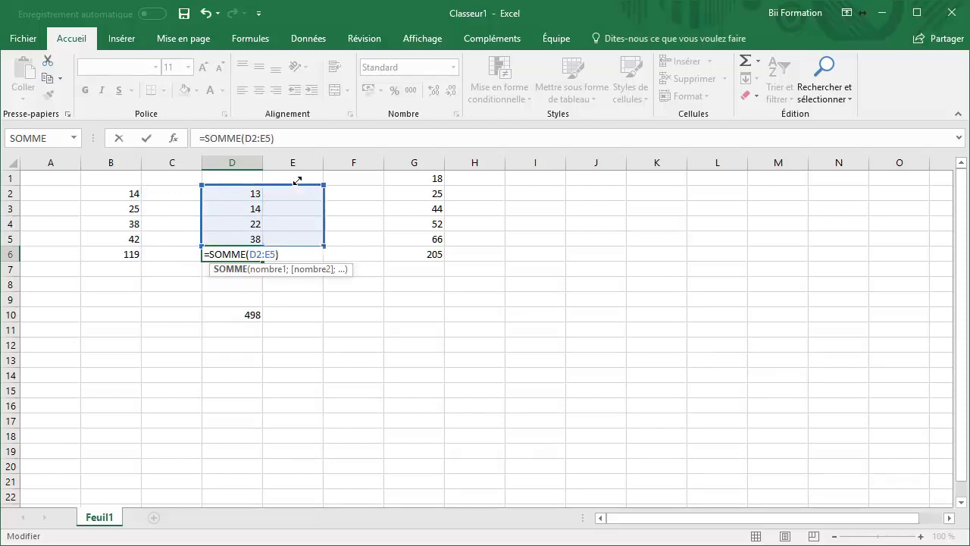
drag(297, 180, 266, 185)
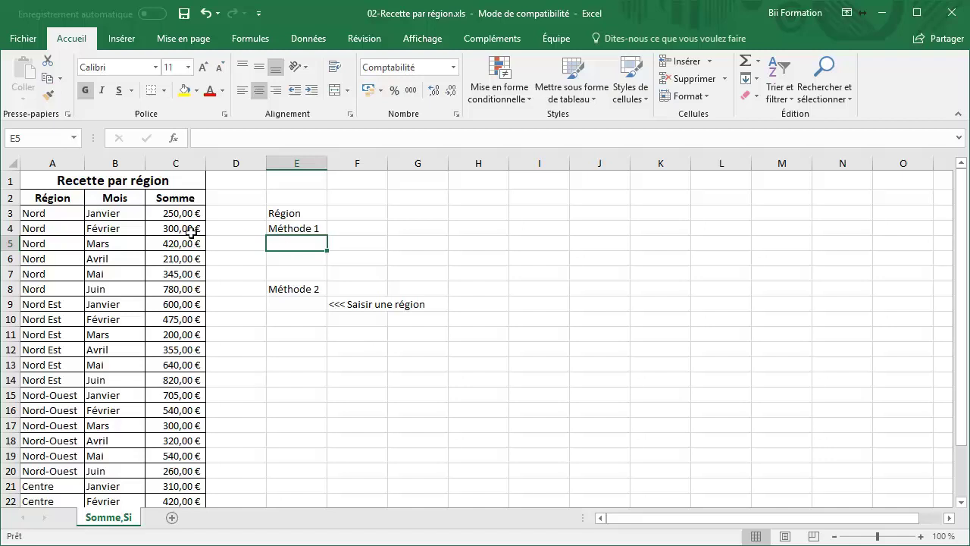
Step: Start a SOMME.SI formula in cell E5 under Méthode 1, with the region cells A3:A26 as Plage
scroll(121, 212, down, 2)
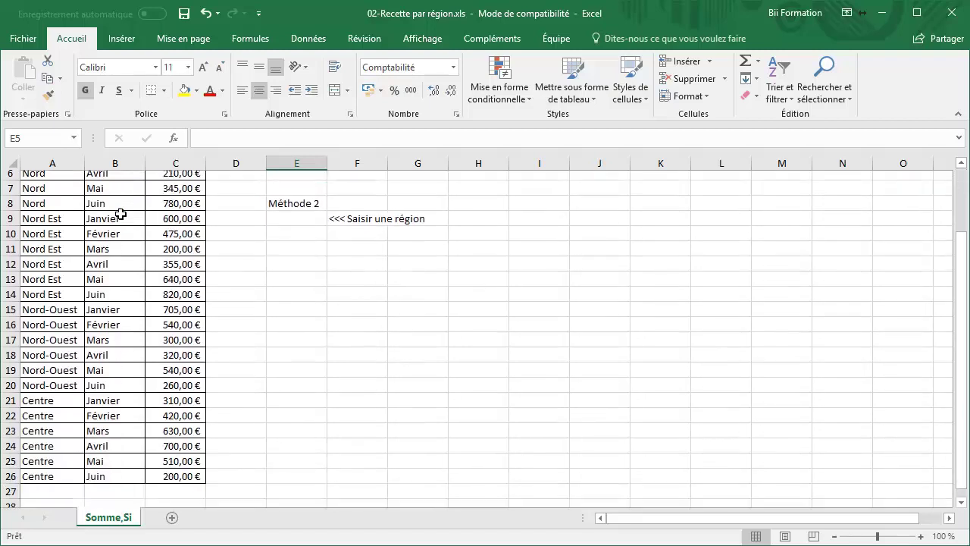
scroll(117, 215, up, 2)
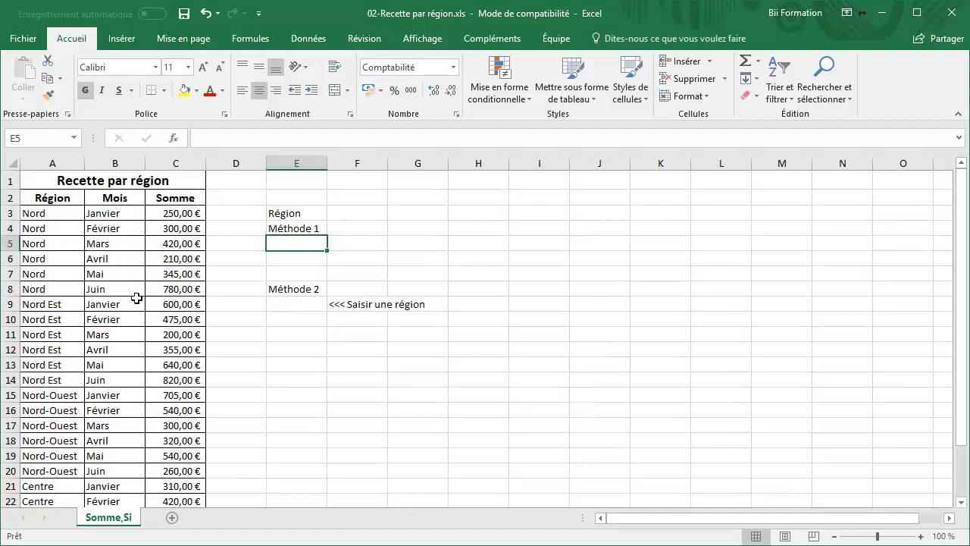
scroll(130, 315, down, 1)
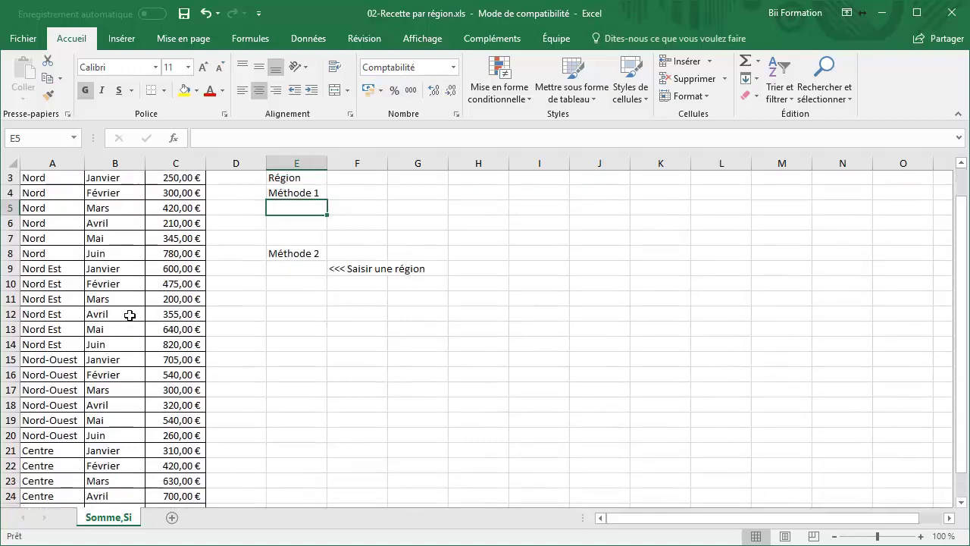
scroll(130, 315, up, 1)
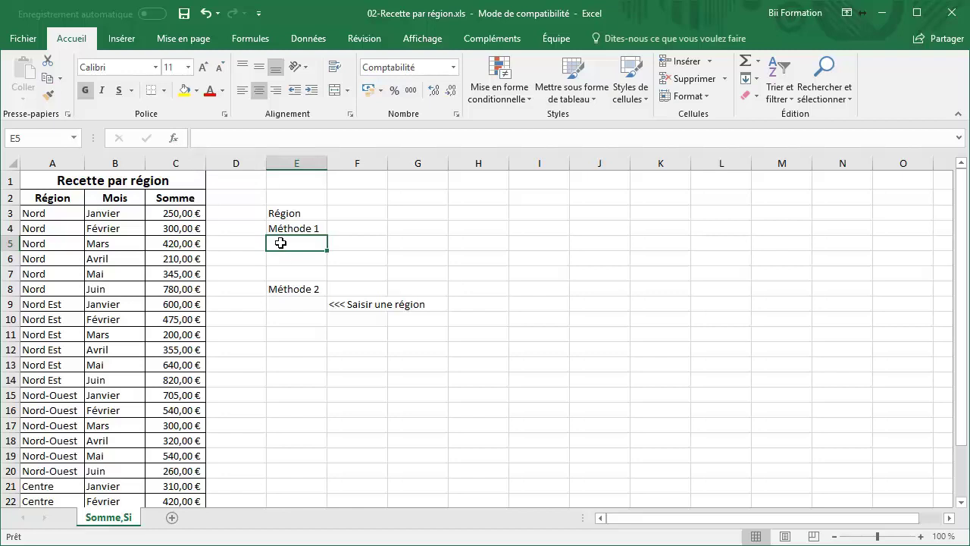
text(=)
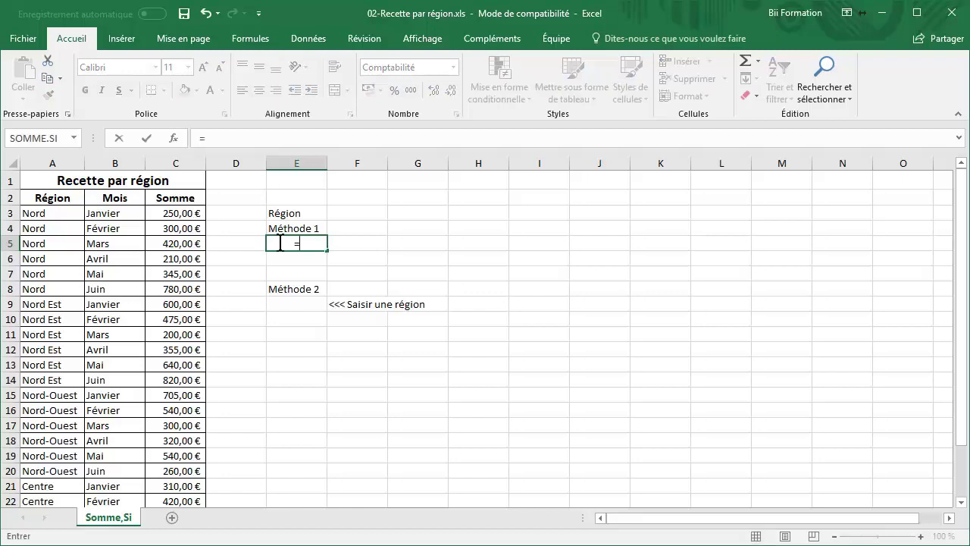
click(74, 138)
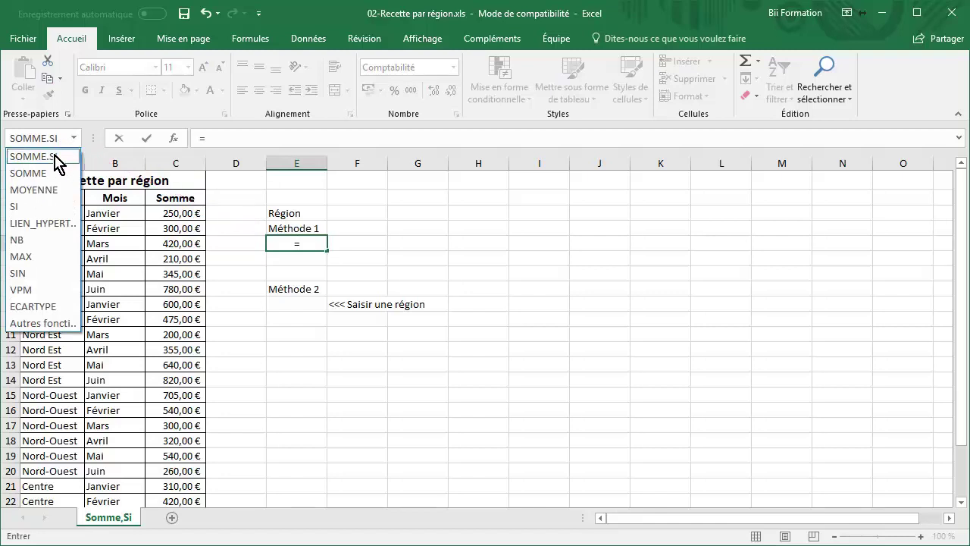
click(59, 157)
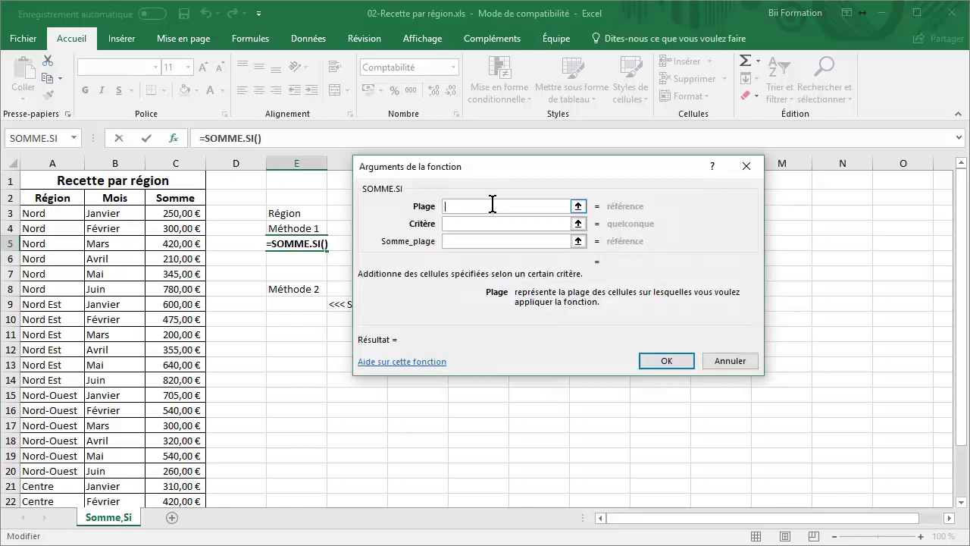
drag(48, 215, 52, 473)
Step: Set the SOMME.SI criterion to cell A3 and Somme_plage to C3:C26, and validate the formula
click(473, 225)
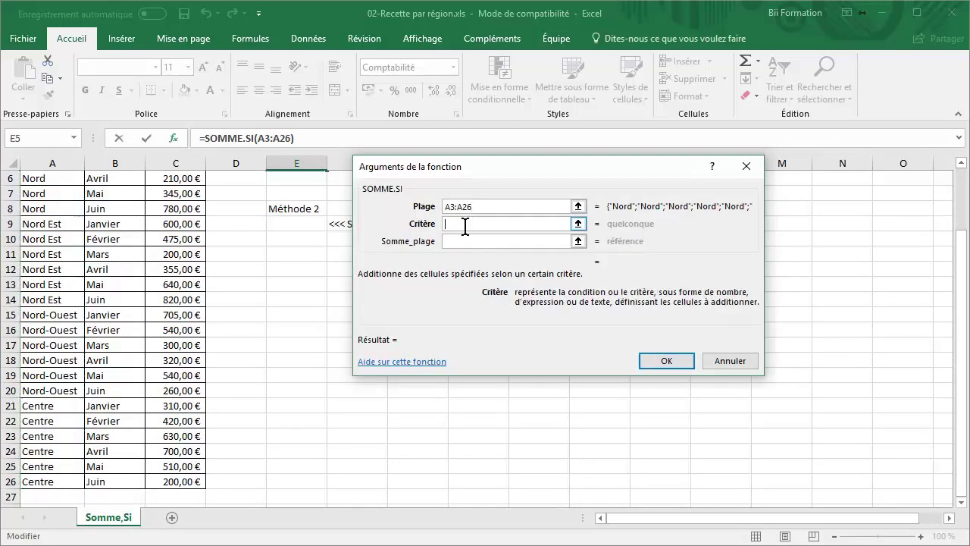
scroll(147, 269, up, 2)
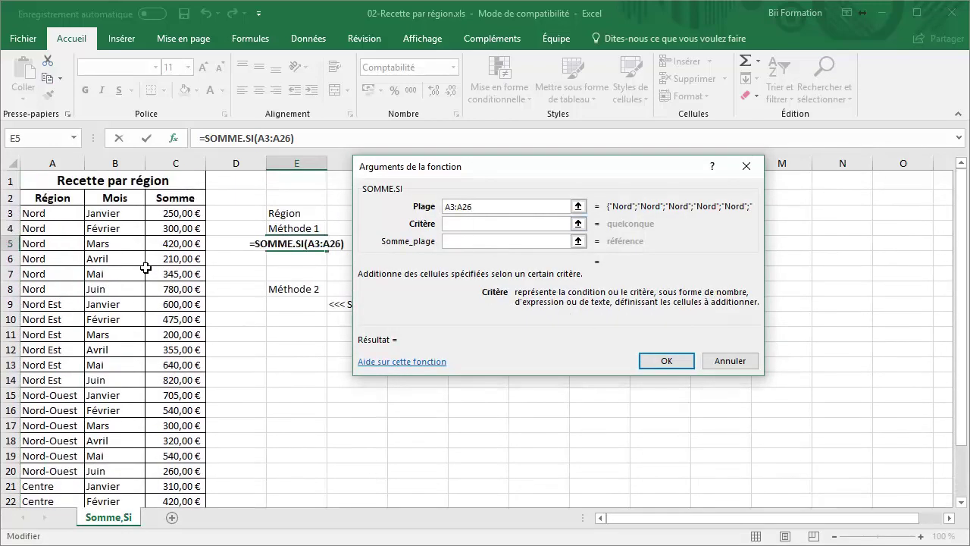
click(46, 216)
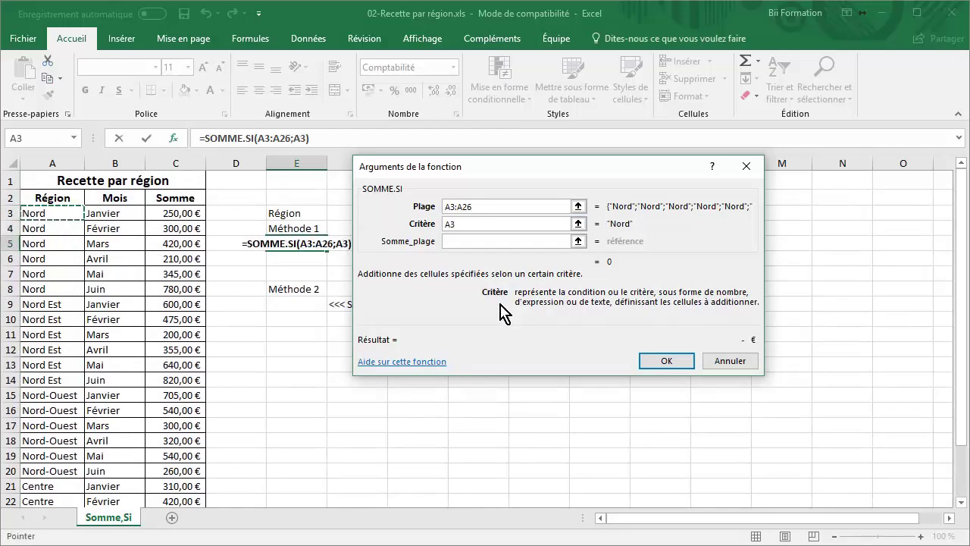
click(455, 241)
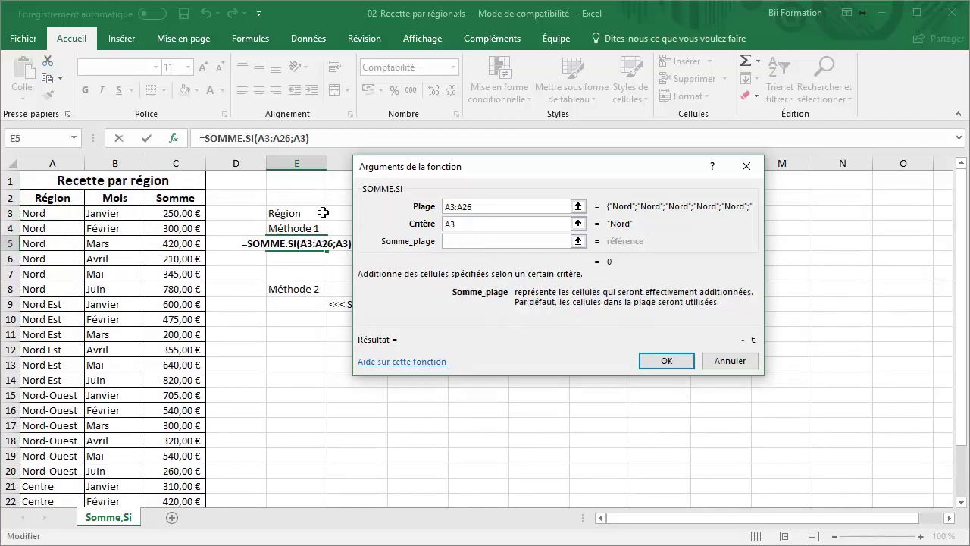
drag(173, 213, 187, 483)
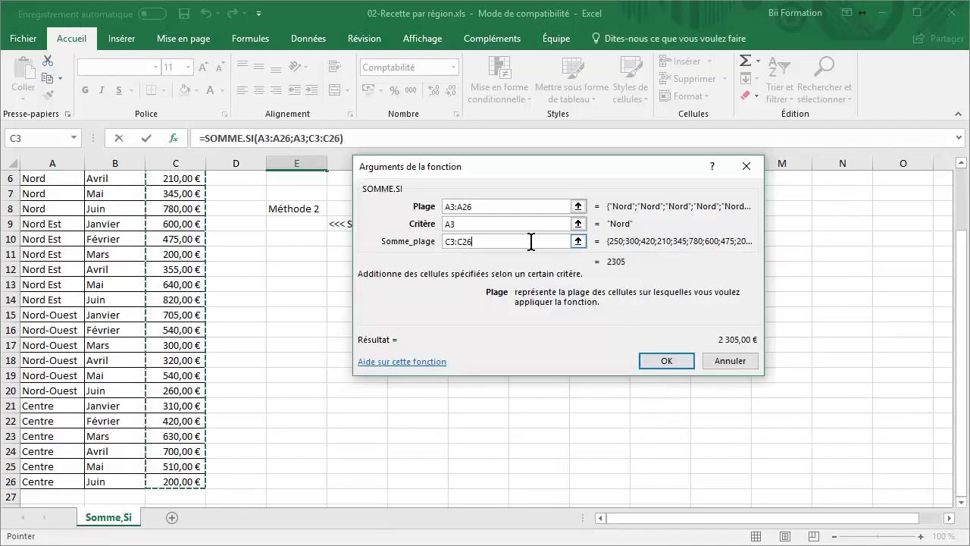
click(659, 364)
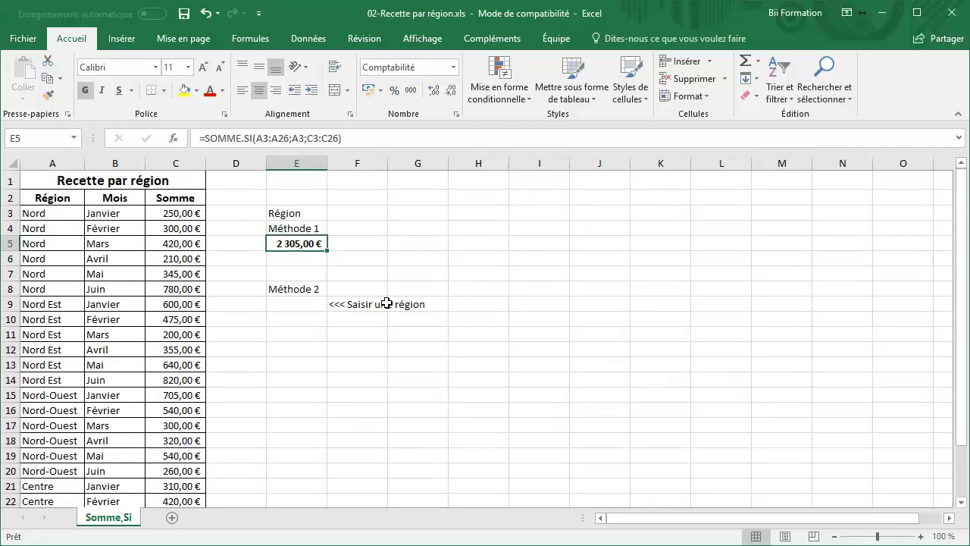
Step: Change the criterion reference of the SOMME.SI formula in E5 to cell A9, for the Nord Est region
double_click(301, 244)
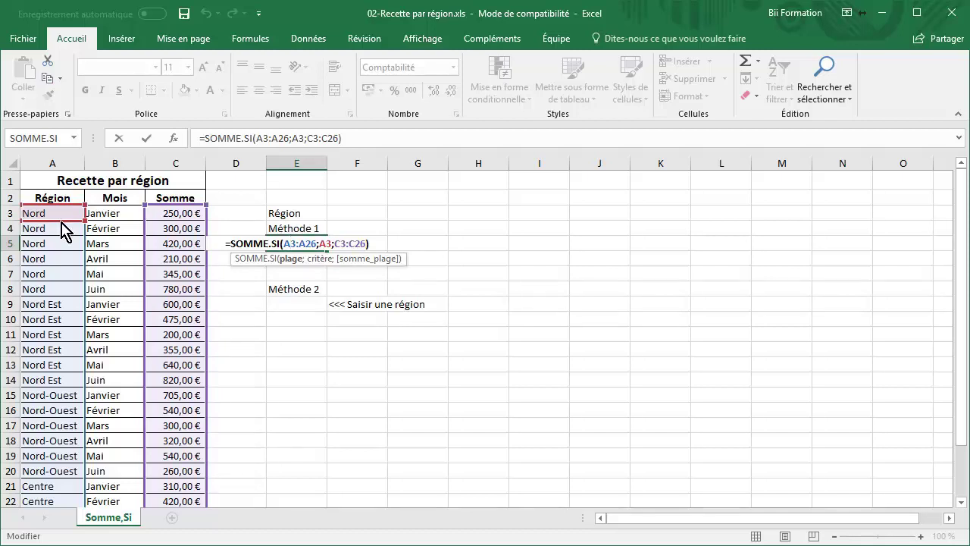
drag(61, 222, 55, 310)
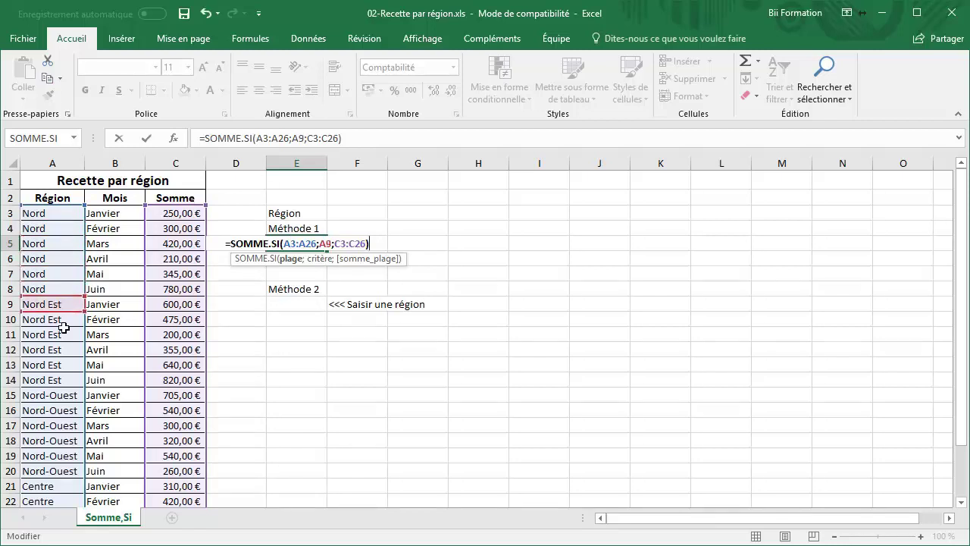
key(Return)
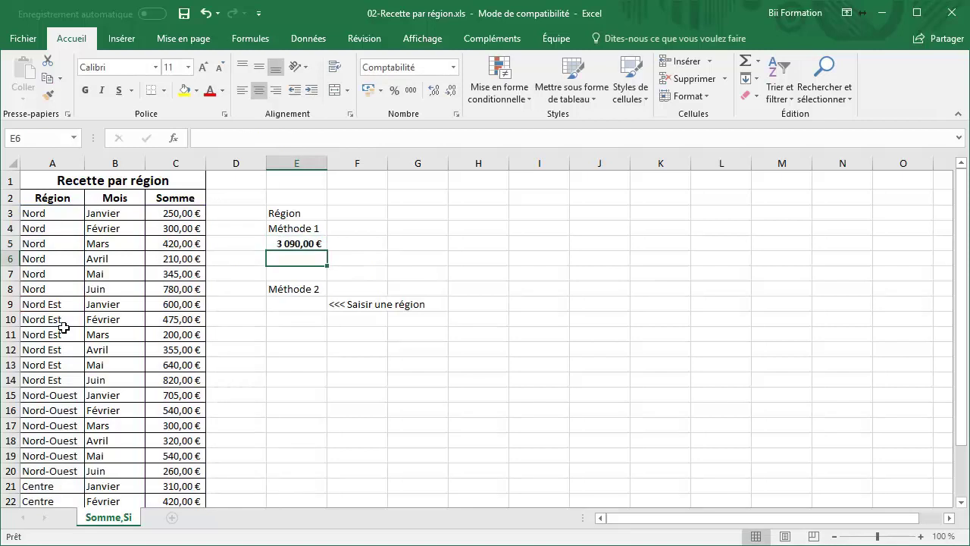
Step: Clear cell E5 and start a new SOMME.SI formula there with A3:A26 as Plage
click(290, 244)
key(Delete)
scroll(284, 246, down, 1)
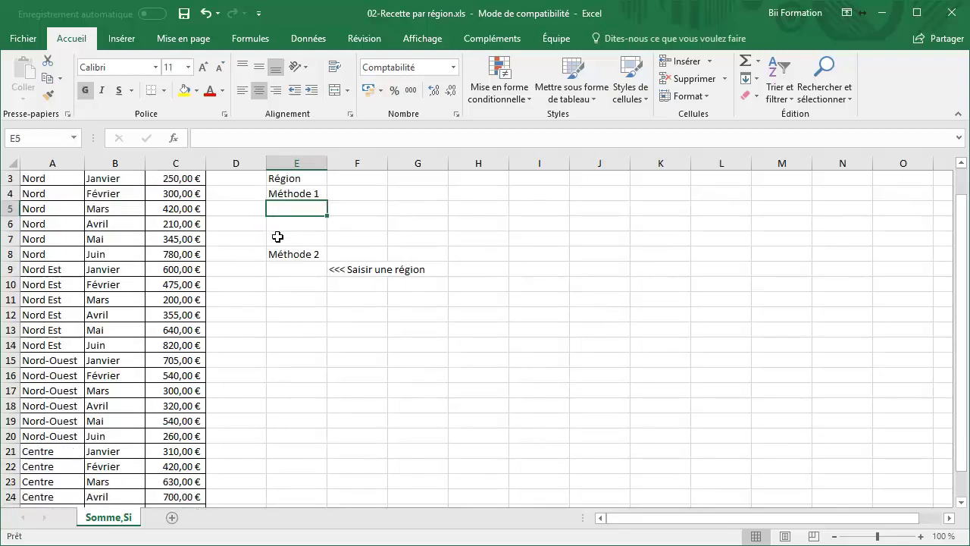
scroll(277, 237, up, 1)
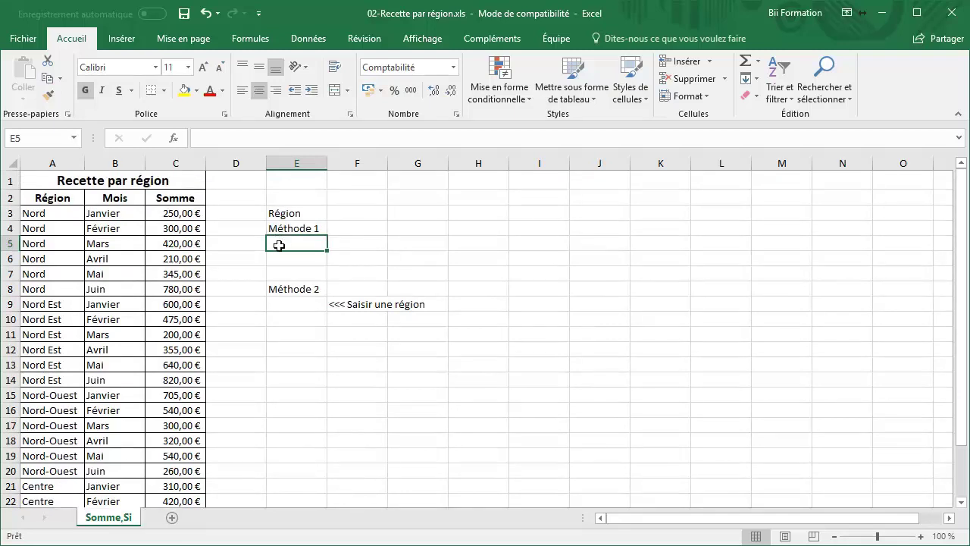
text(=)
click(34, 139)
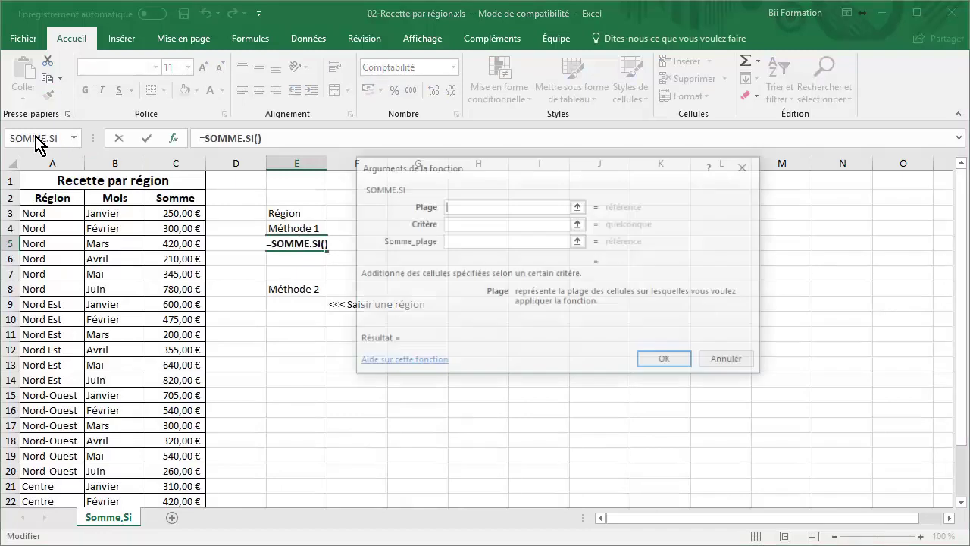
drag(24, 213, 20, 406)
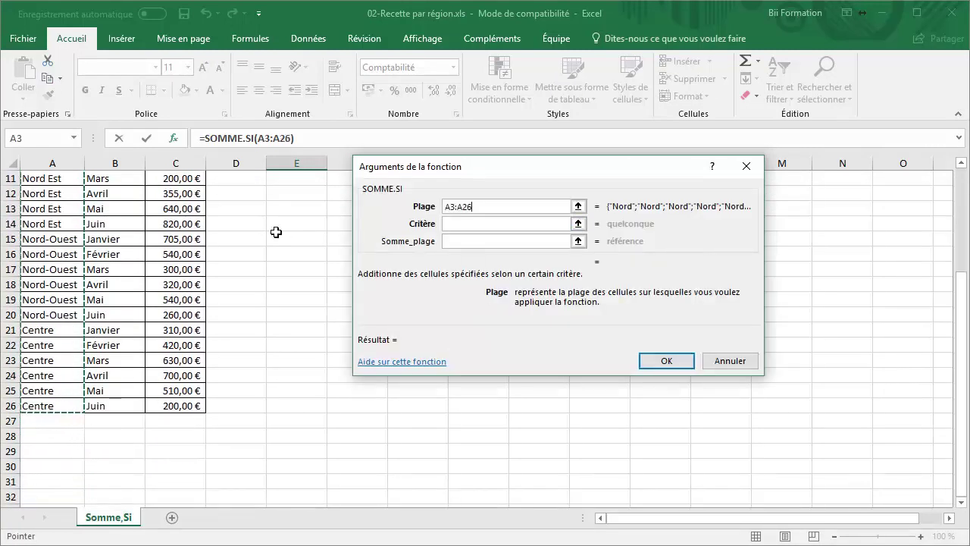
scroll(275, 228, up, 3)
Step: Set the SOMME.SI criterion to the text Nord and Somme_plage to C3:C26, and validate the formula
click(486, 224)
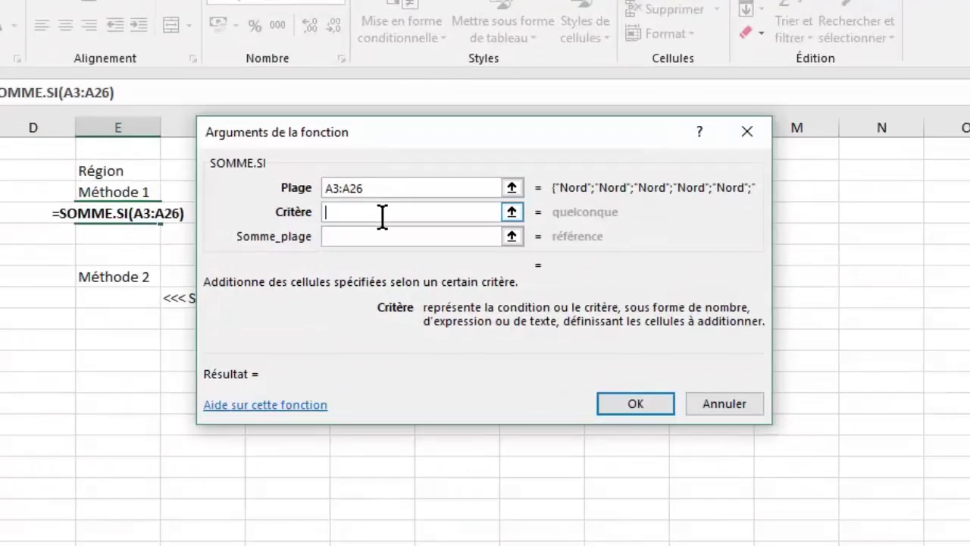
text(Nord)
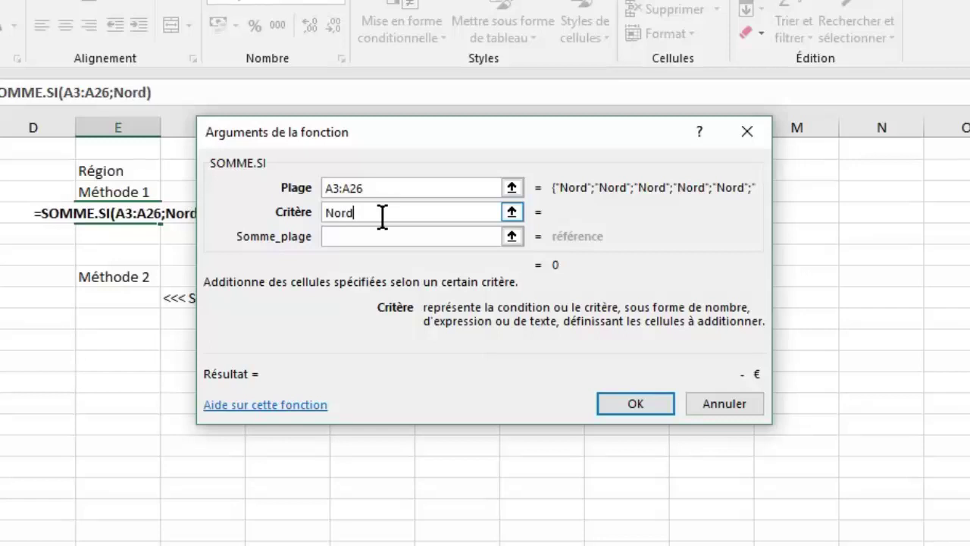
click(349, 235)
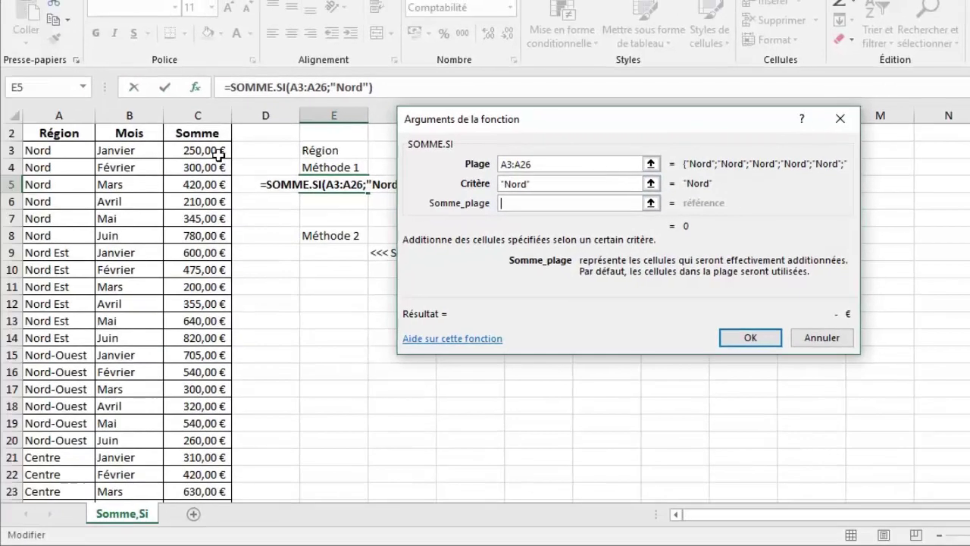
drag(216, 150, 203, 473)
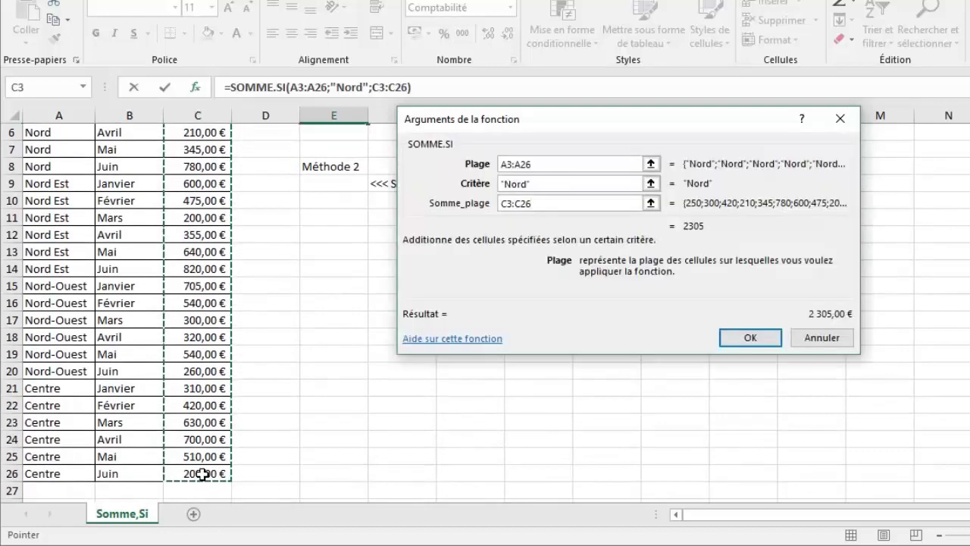
key(Return)
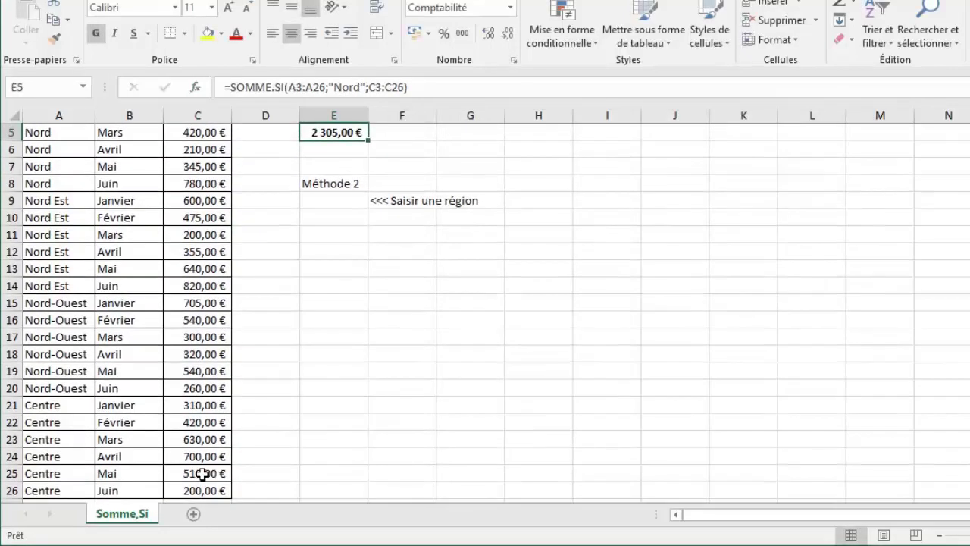
Step: Replace the criterion text in the SOMME.SI formula of E5 with "Centre"
scroll(457, 407, up, 2)
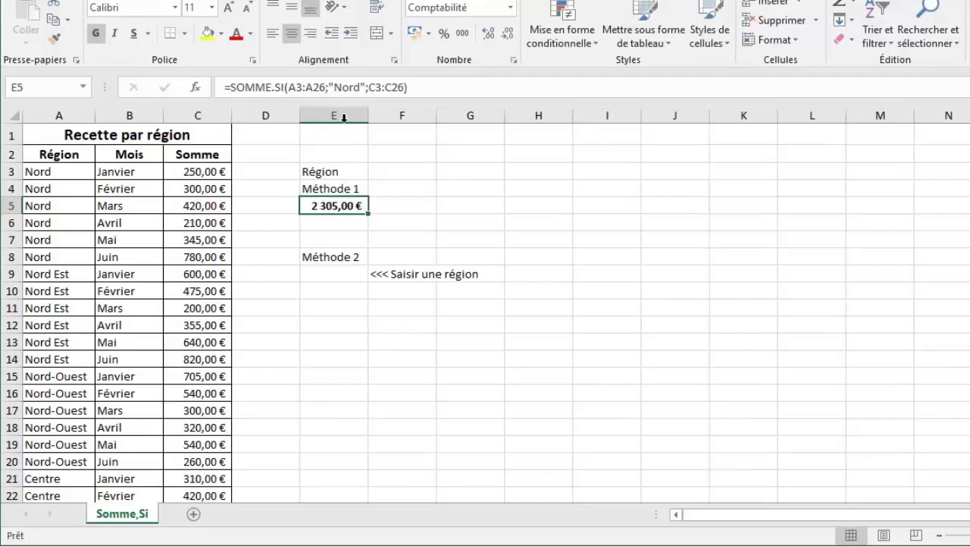
click(335, 87)
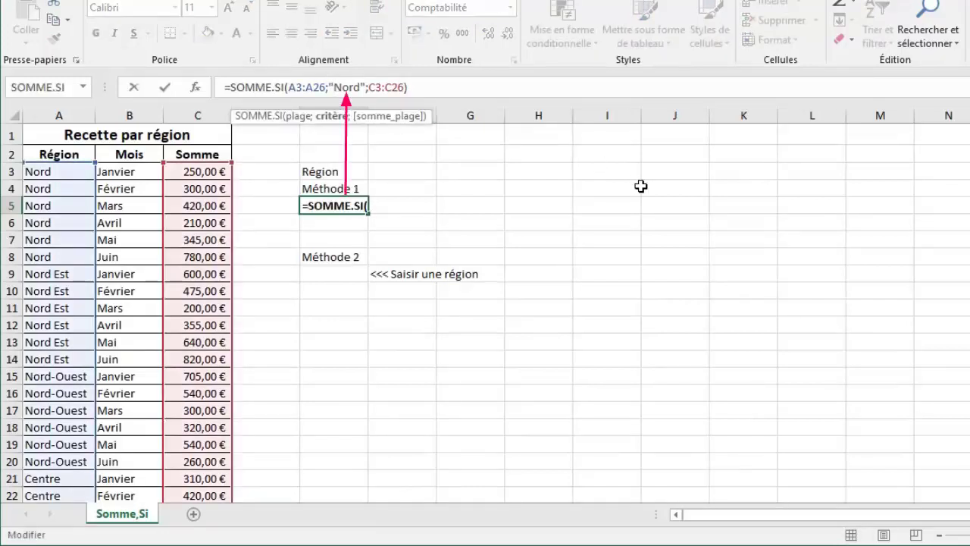
key(Delete)
key(Delete)
key(Delete)
key(Delete)
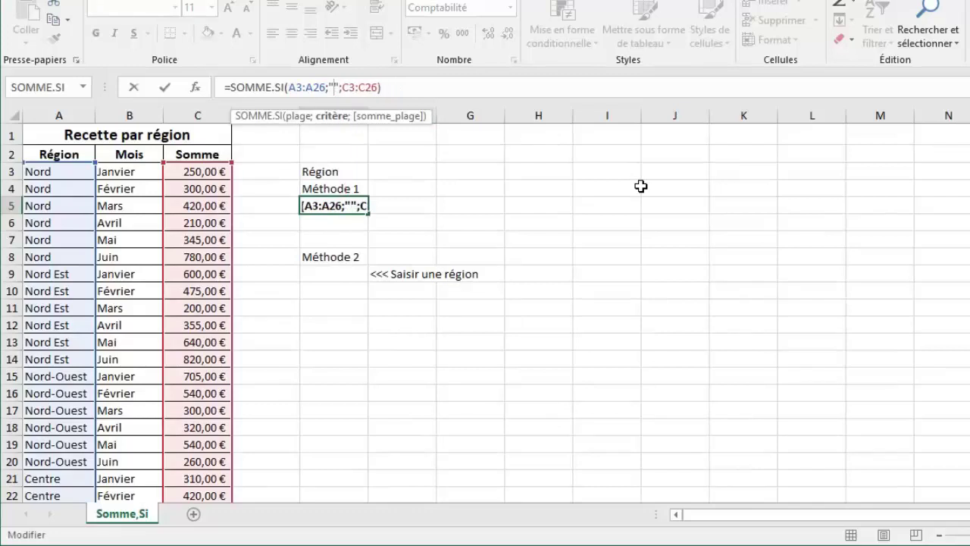
text(Centr)
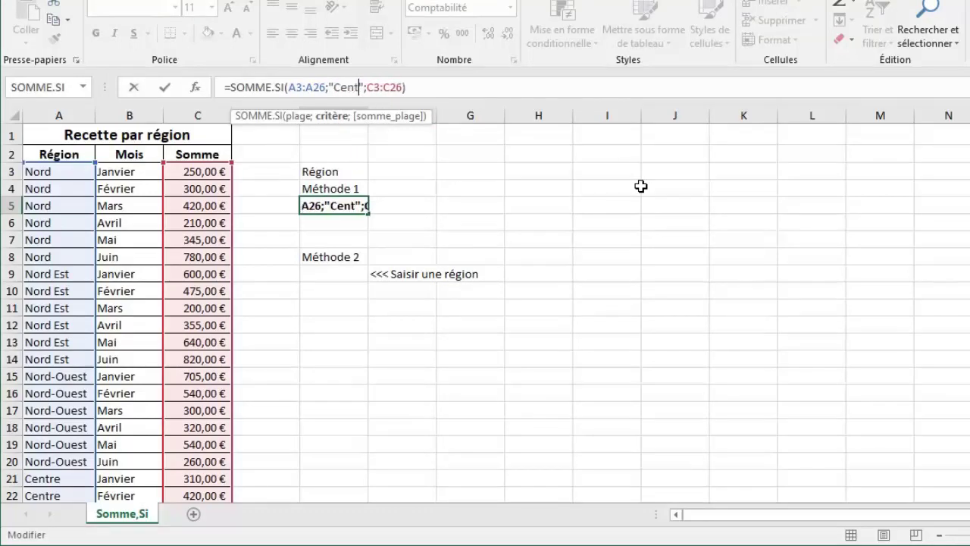
text(e)
key(Return)
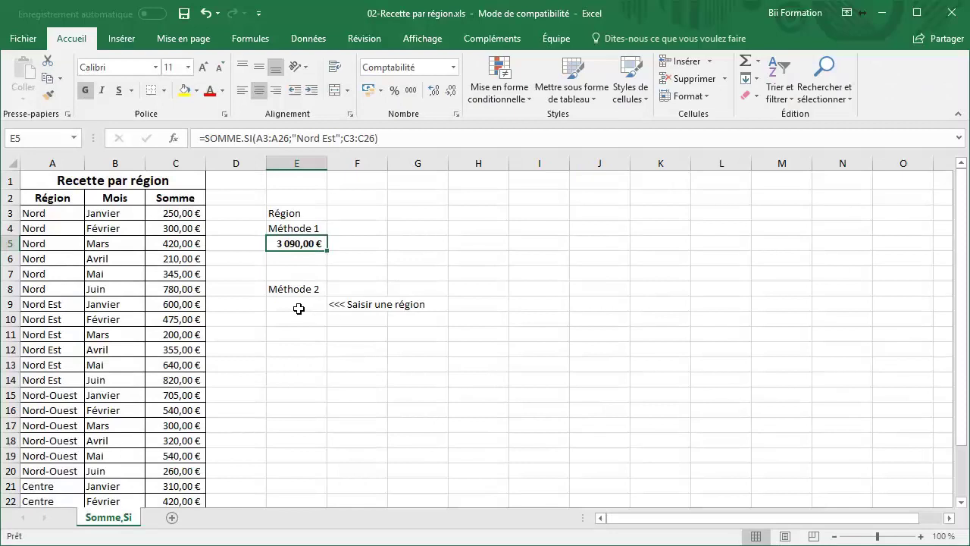
Step: Start a SOMME.SI formula in cell E10 under Méthode 2 and set its Plage to A3:A26
click(297, 305)
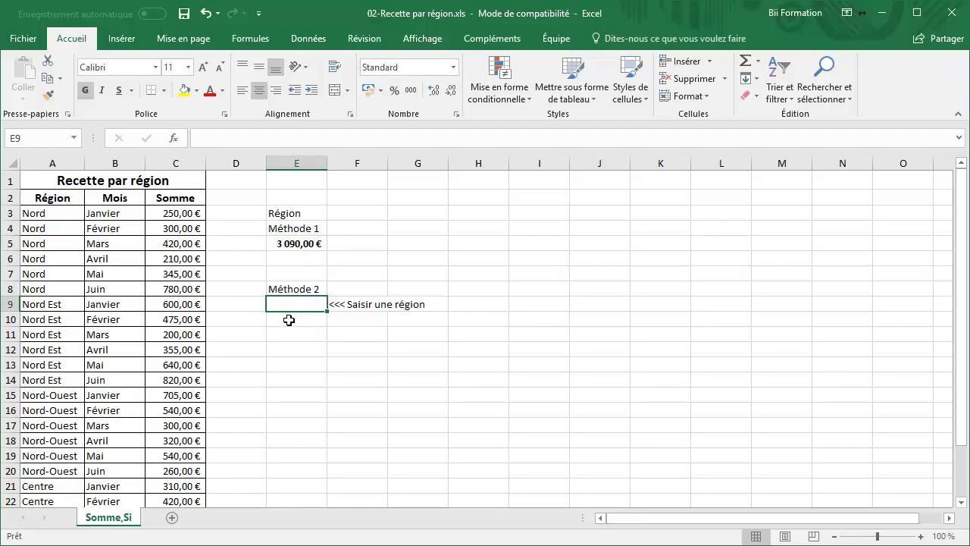
click(289, 320)
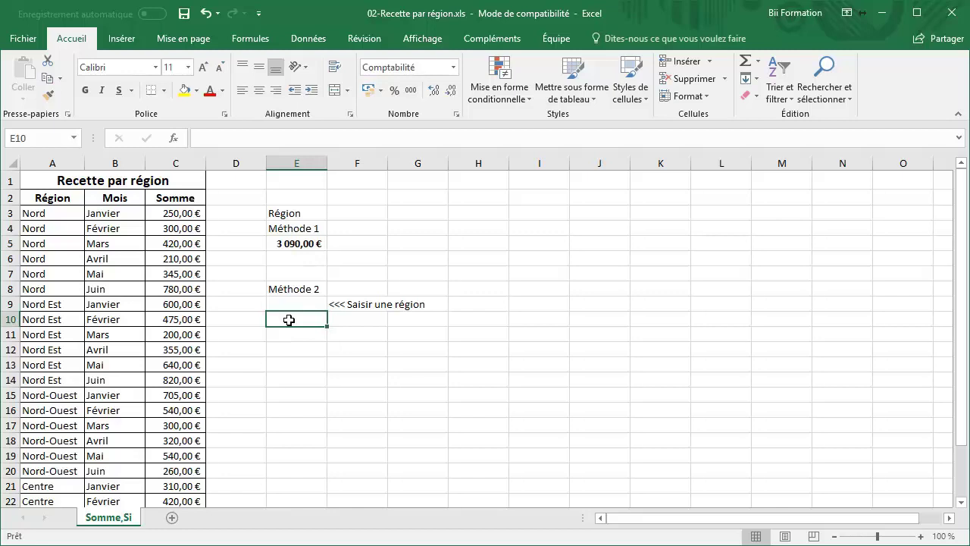
text(=)
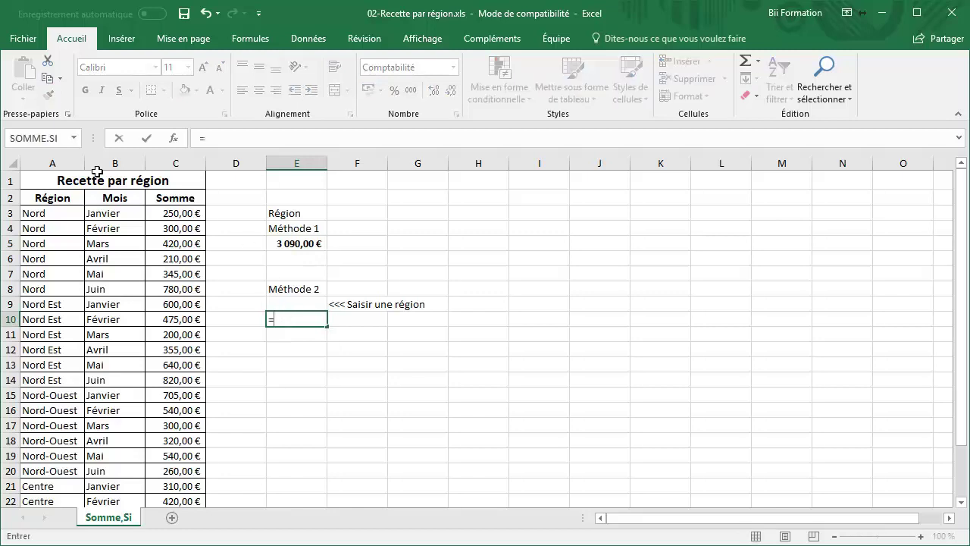
click(42, 141)
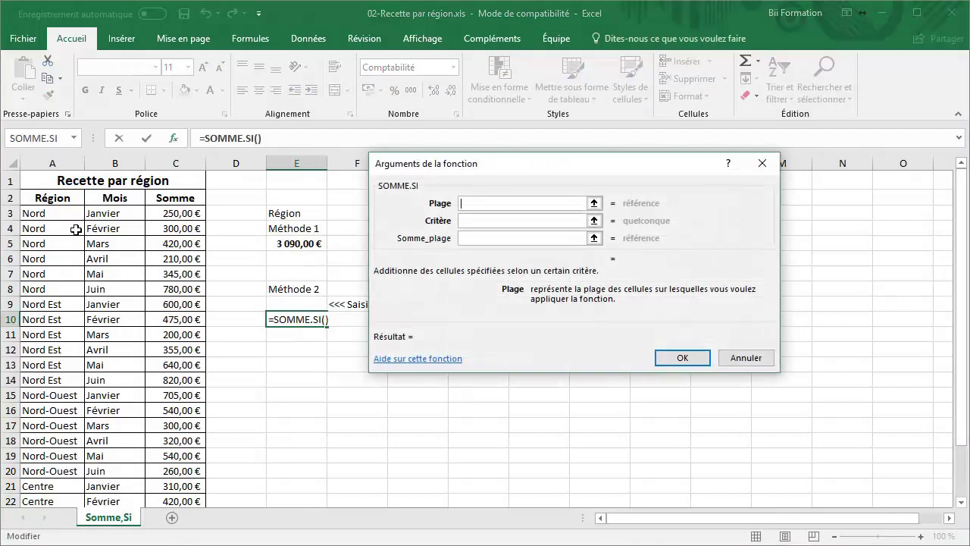
click(28, 214)
drag(28, 214, 18, 481)
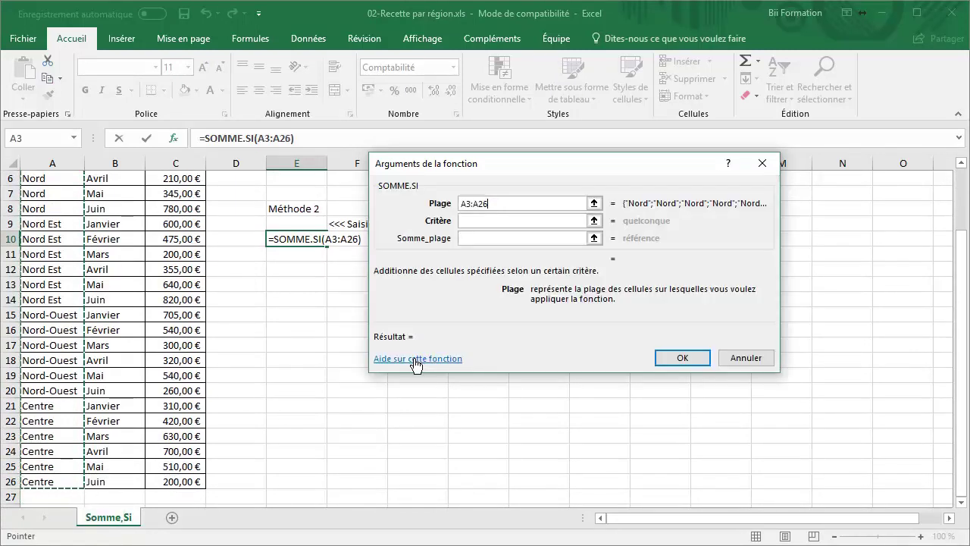
Step: Set the SOMME.SI criterion to cell E9 and Somme_plage to C3:C26, and validate the formula
click(497, 221)
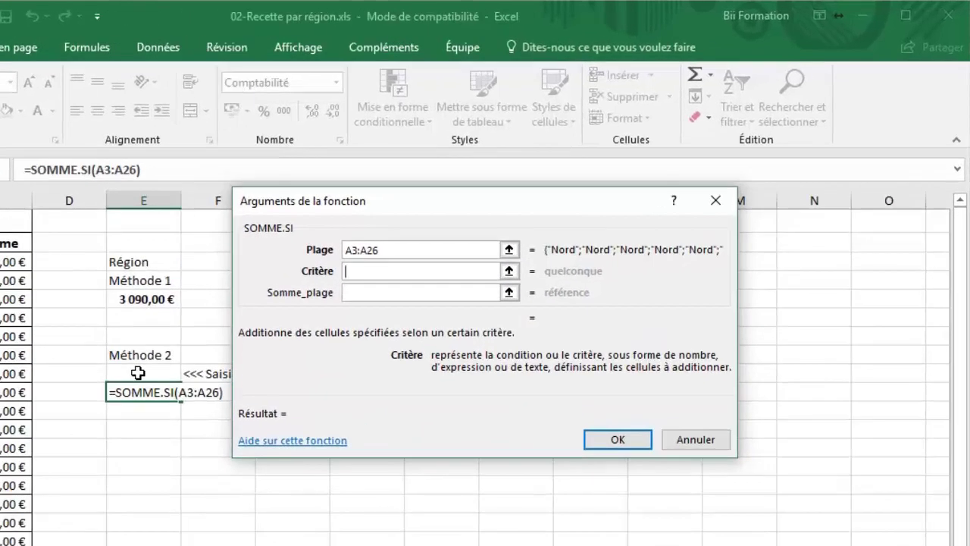
click(137, 372)
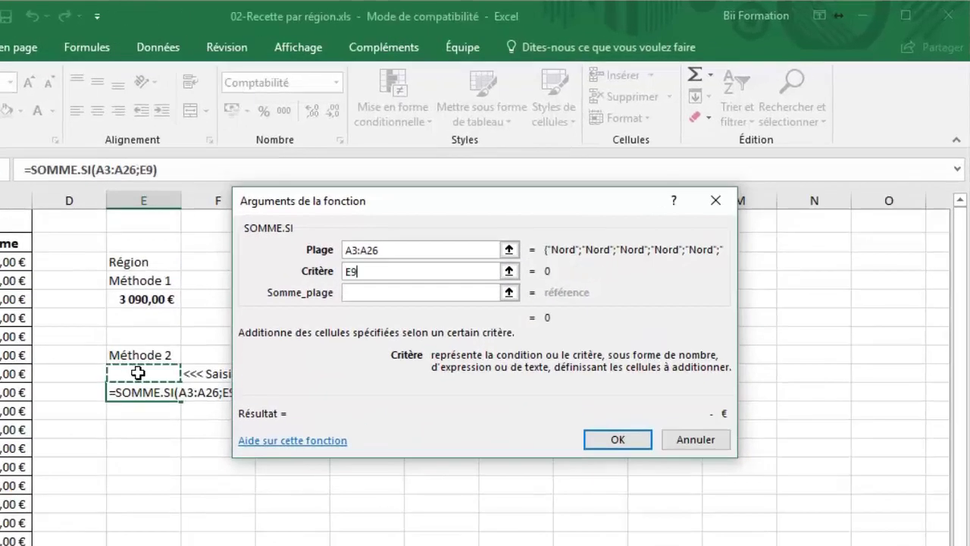
click(385, 294)
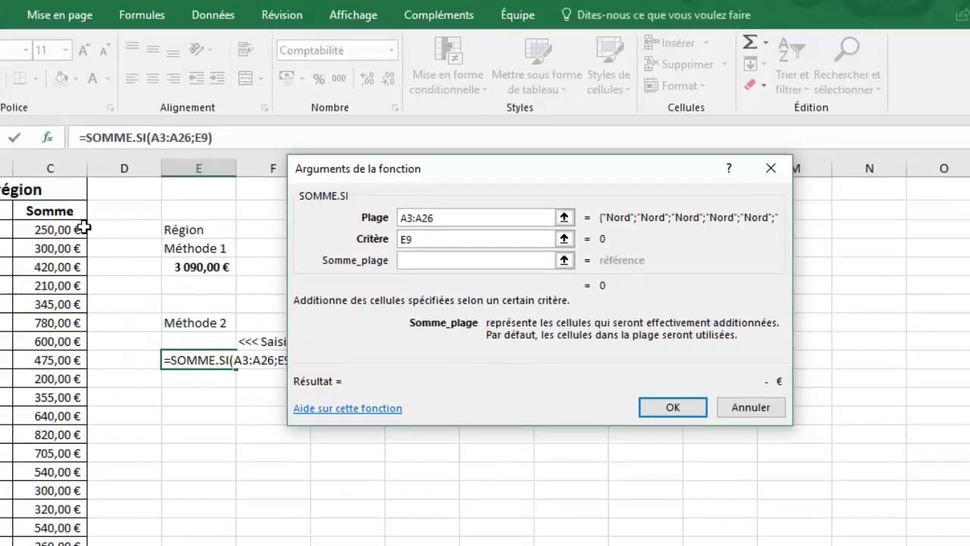
drag(10, 264, 0, 345)
drag(203, 225, 191, 475)
click(809, 320)
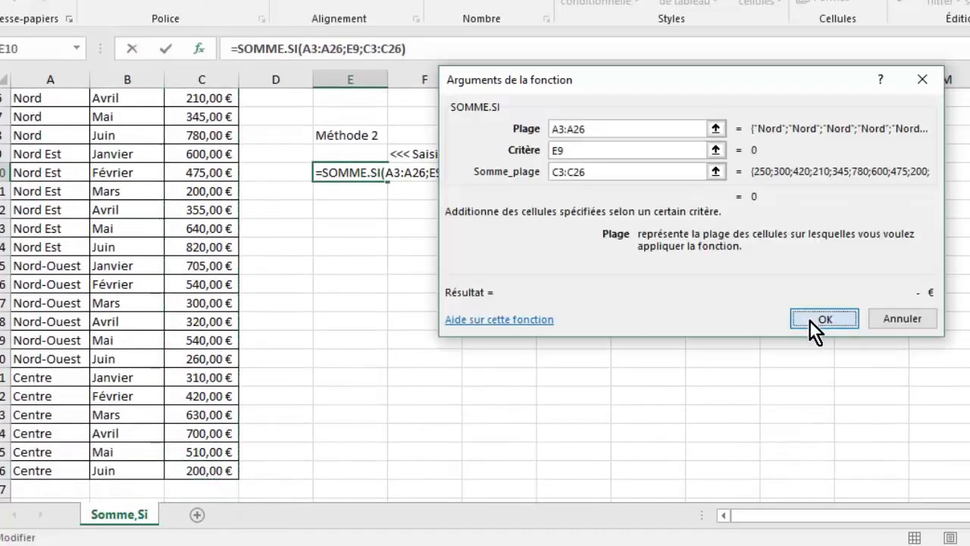
Step: Enter the region Nord in cell E9 as the criterion for the Méthode 2 formula
click(355, 155)
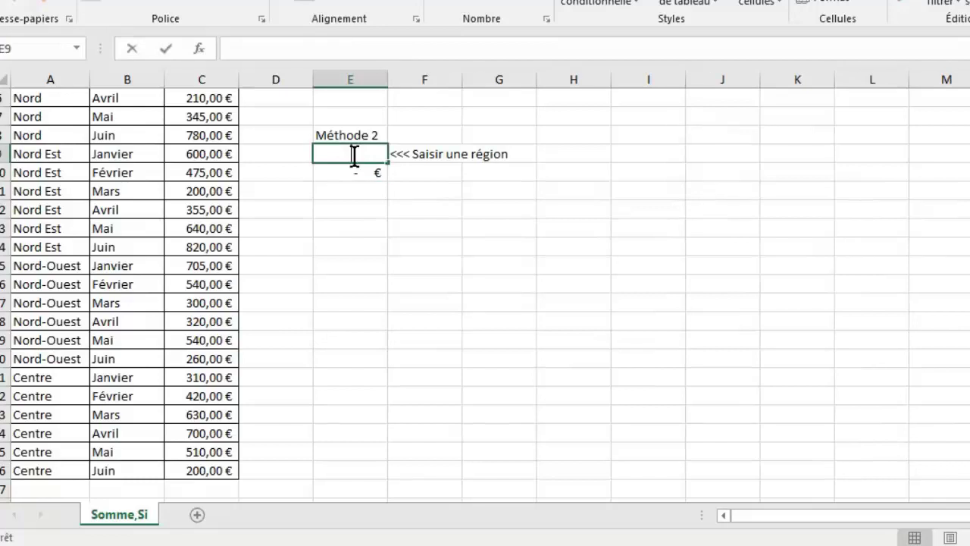
text(Nord)
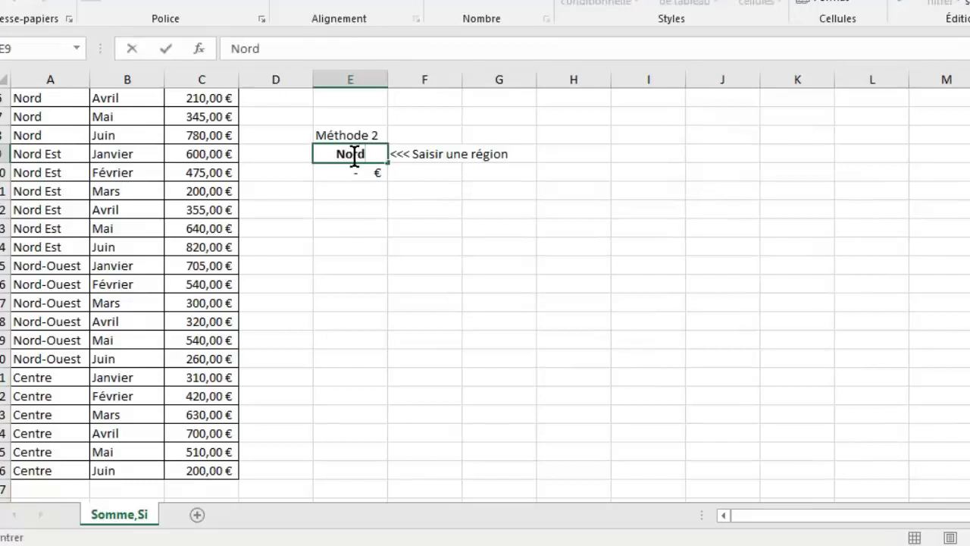
key(Return)
Step: Replace the region in cell E9 with Centre
click(355, 155)
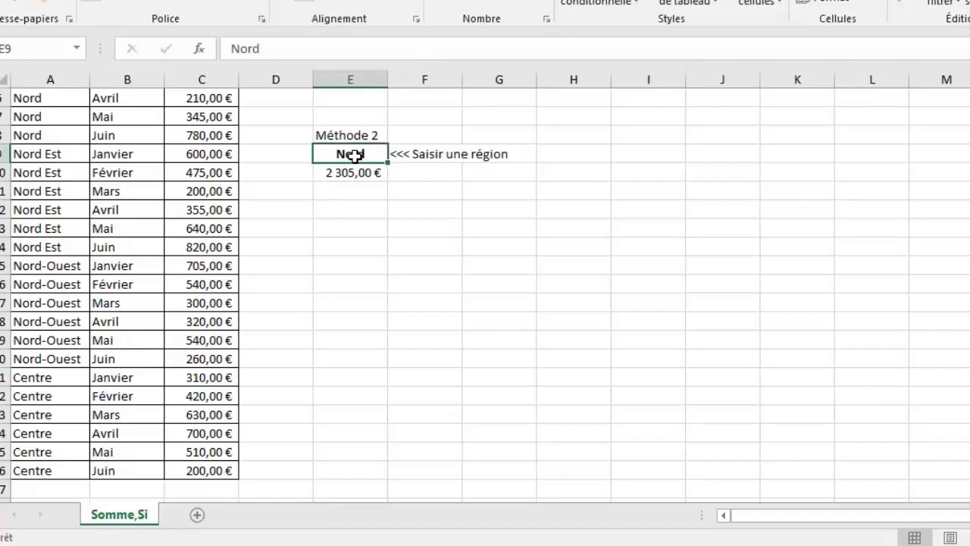
text(C)
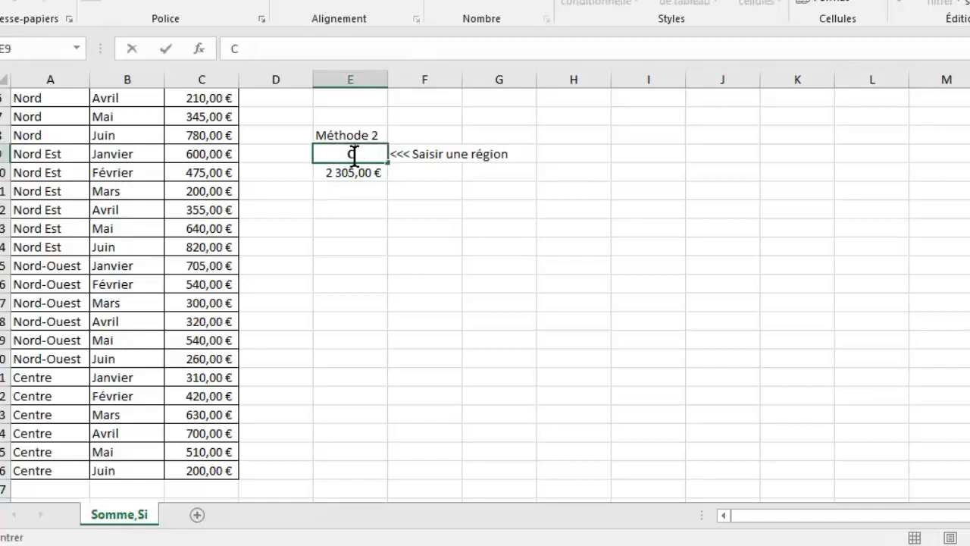
text(entre)
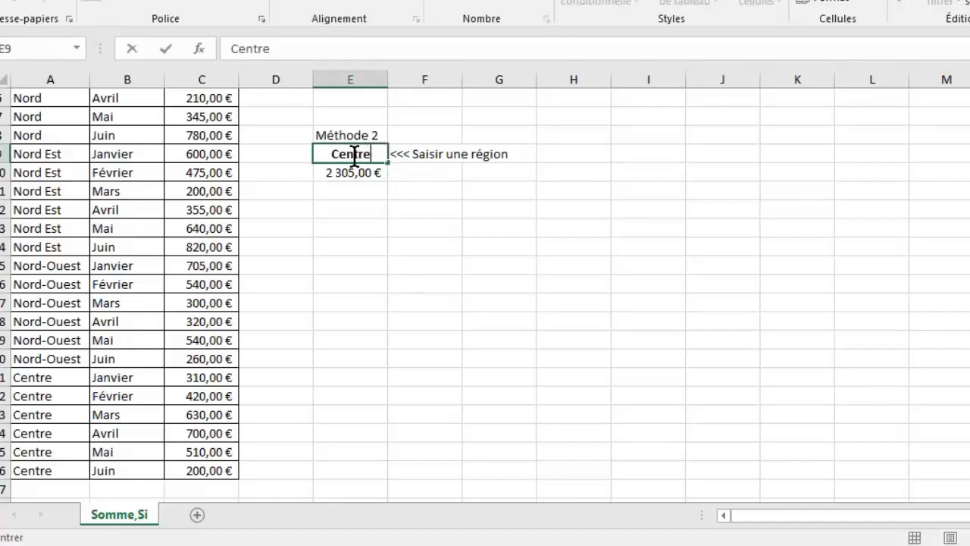
key(Return)
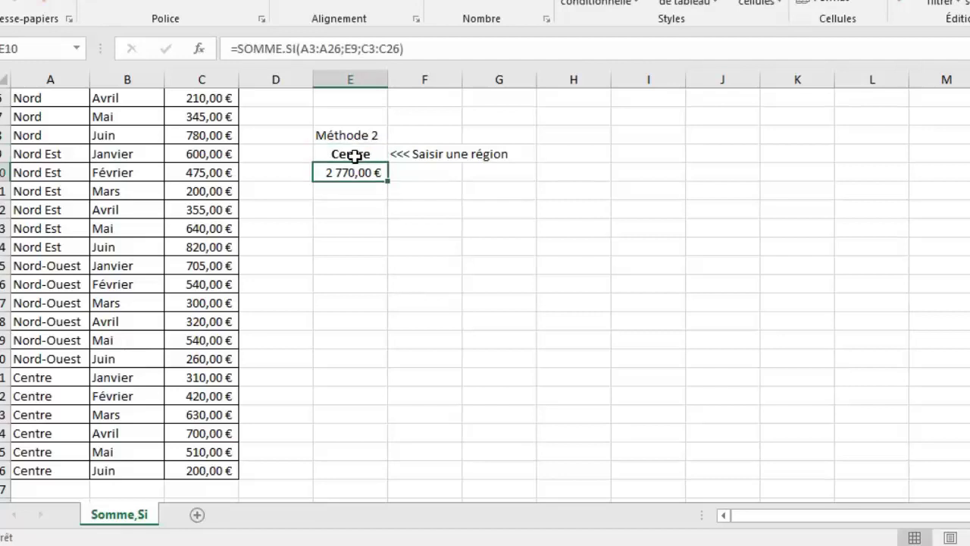
scroll(355, 155, up, 2)
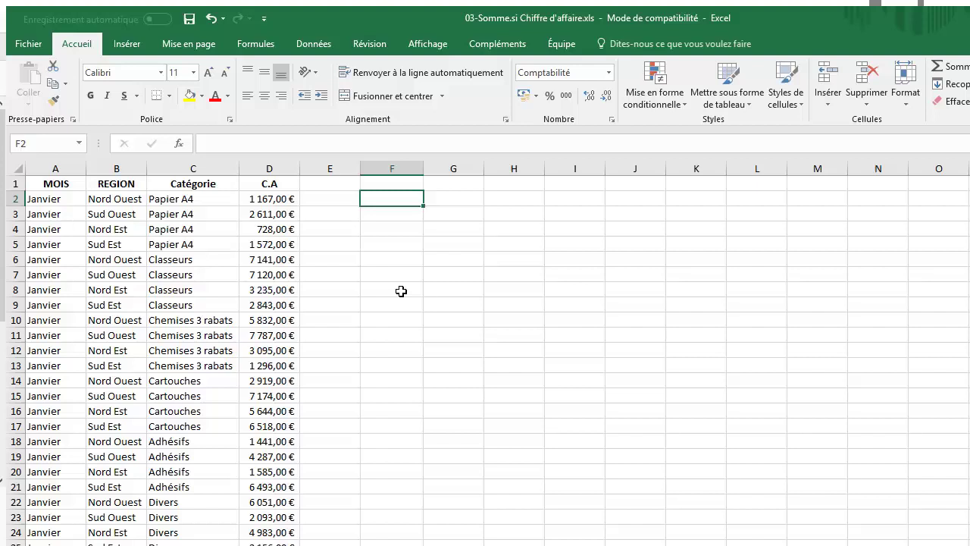
Step: Insert a SOMME.SI.ENS function in cell F2 of the Chiffre d'affaire workbook, with the C.A range D2:D145 as Plage_somme
click(279, 199)
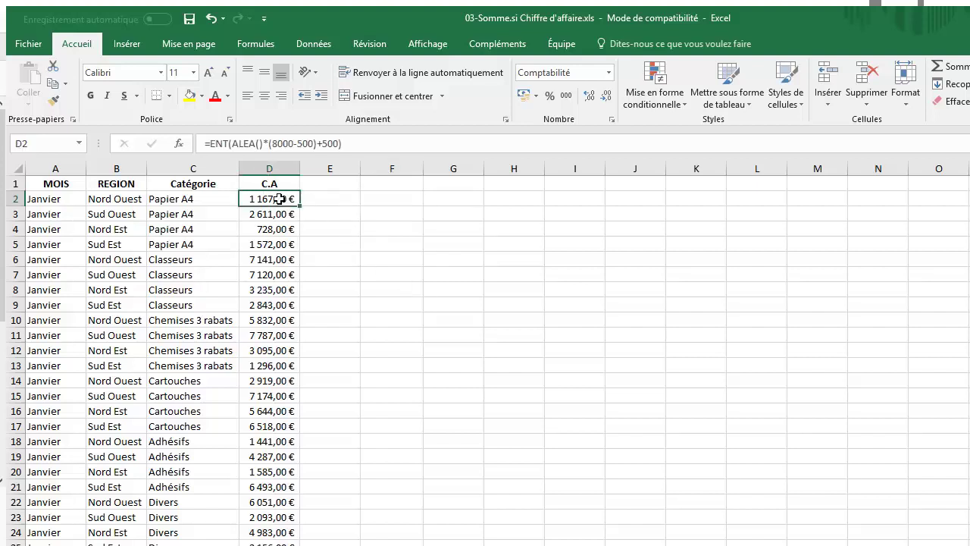
click(118, 198)
click(198, 198)
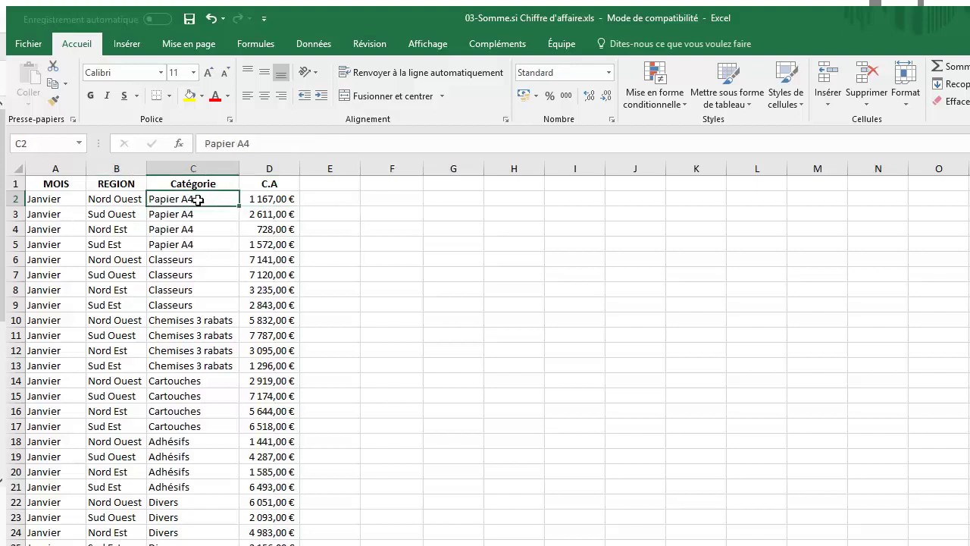
click(375, 197)
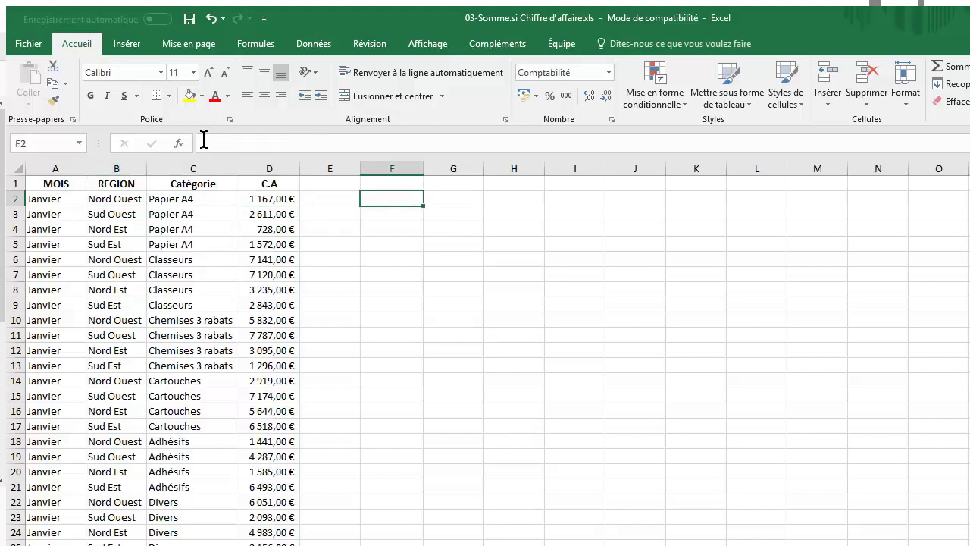
click(178, 144)
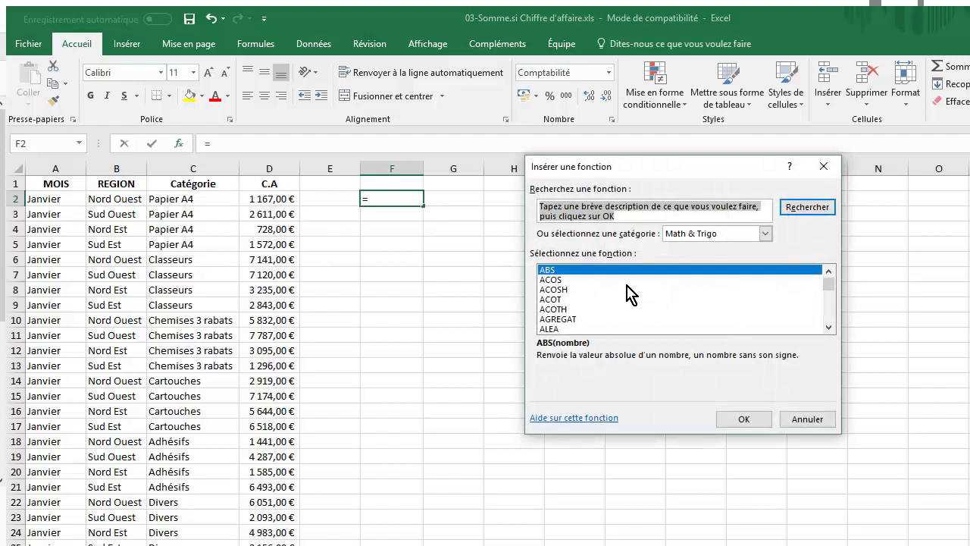
drag(828, 288, 832, 318)
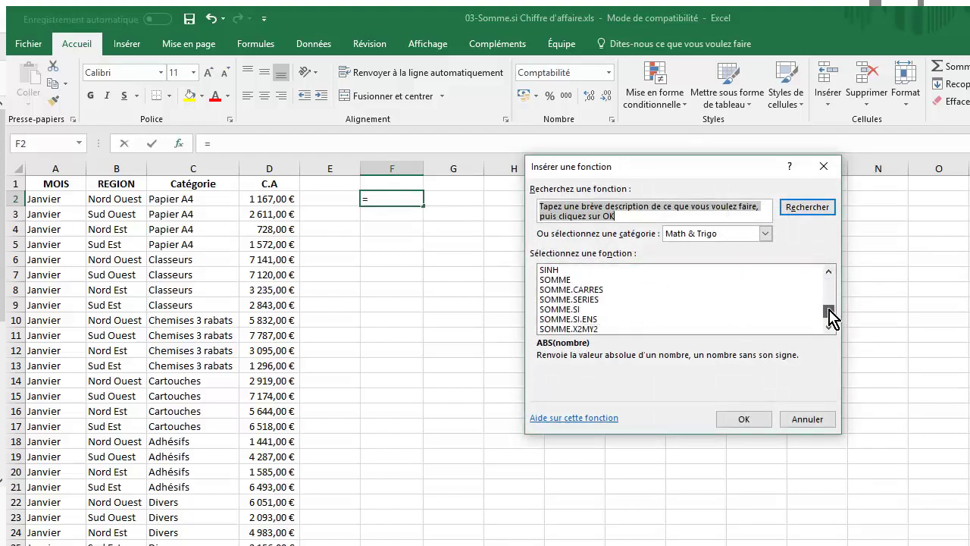
click(567, 319)
click(744, 419)
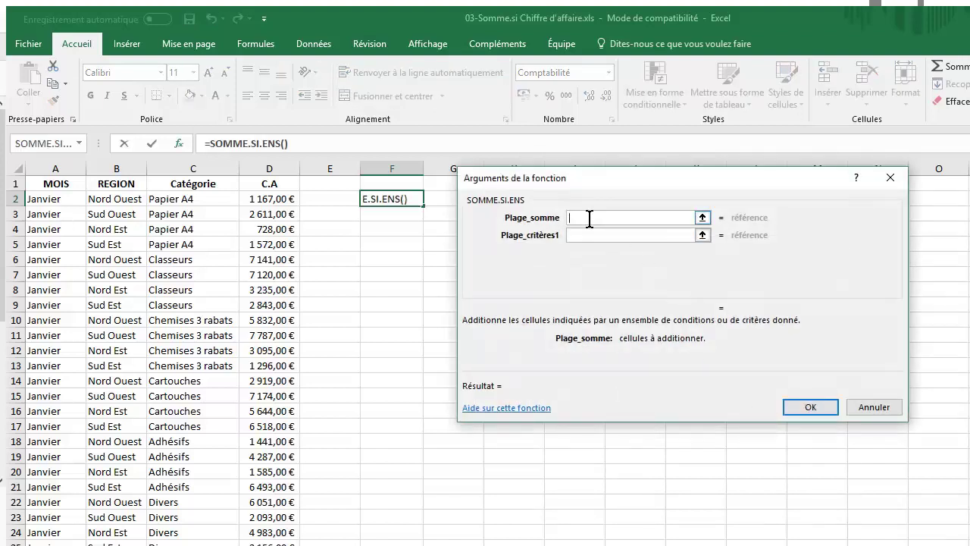
drag(274, 199, 274, 543)
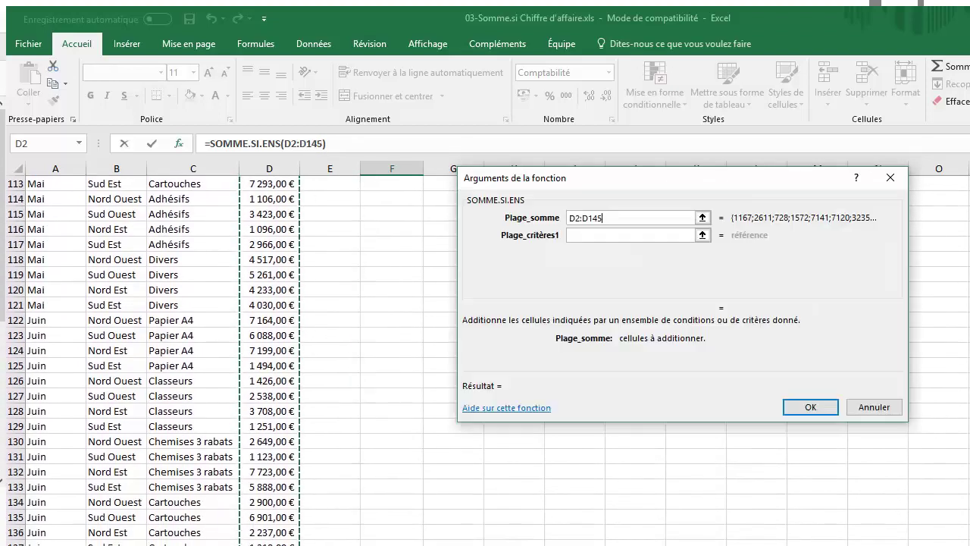
Step: Set Plage_critères1 to the REGION range B2:B145 and Critères1 to cell B2 for Nord Ouest
click(613, 234)
scroll(190, 228, up, 20)
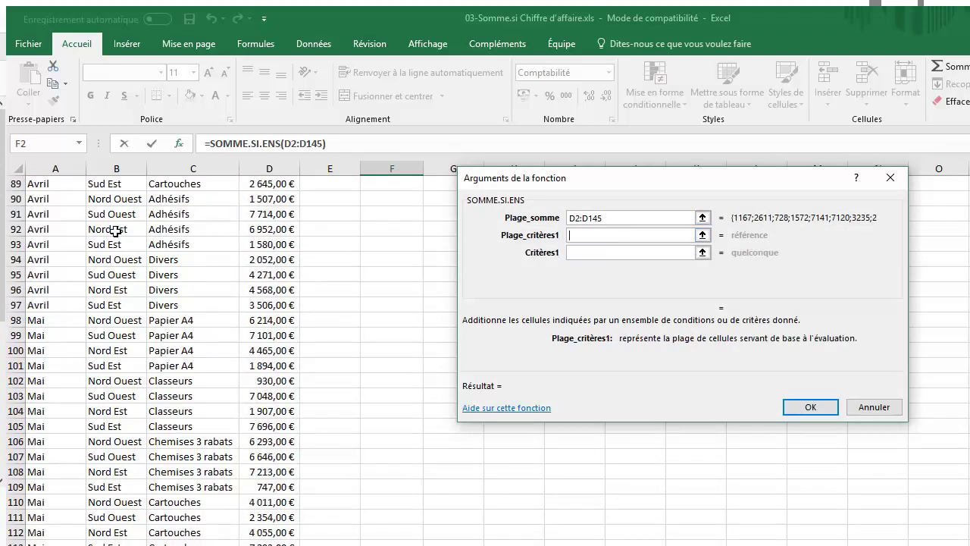
scroll(114, 231, up, 5)
drag(101, 197, 130, 384)
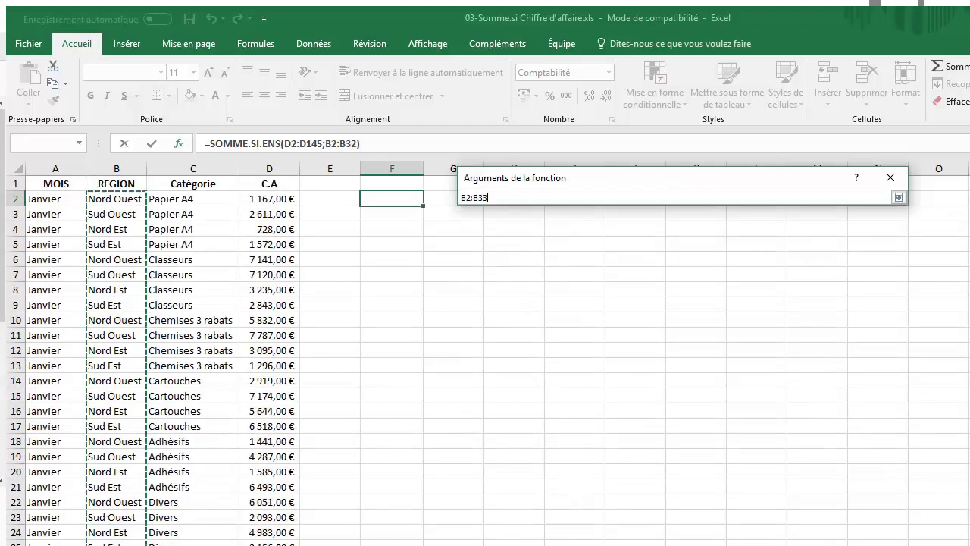
drag(130, 545, 130, 545)
scroll(360, 340, up, 20)
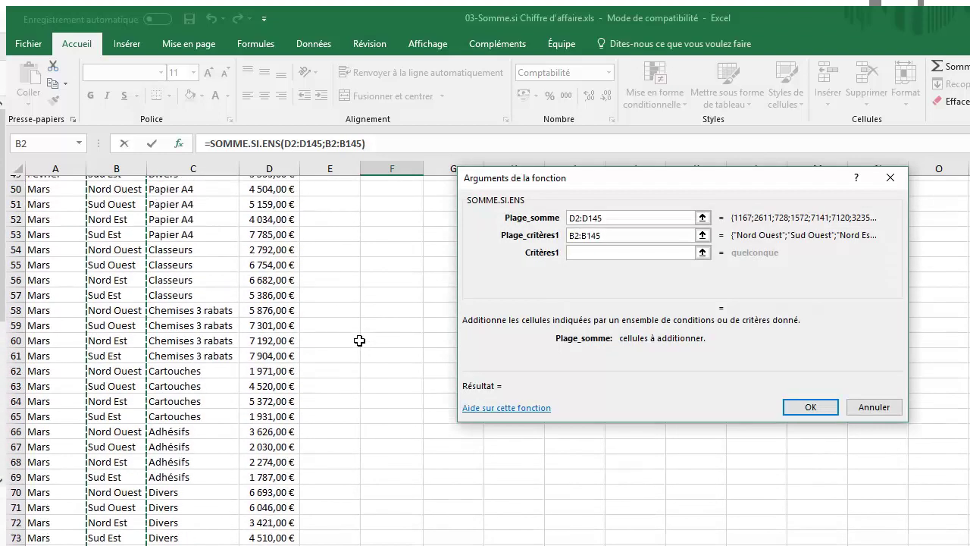
scroll(359, 340, up, 6)
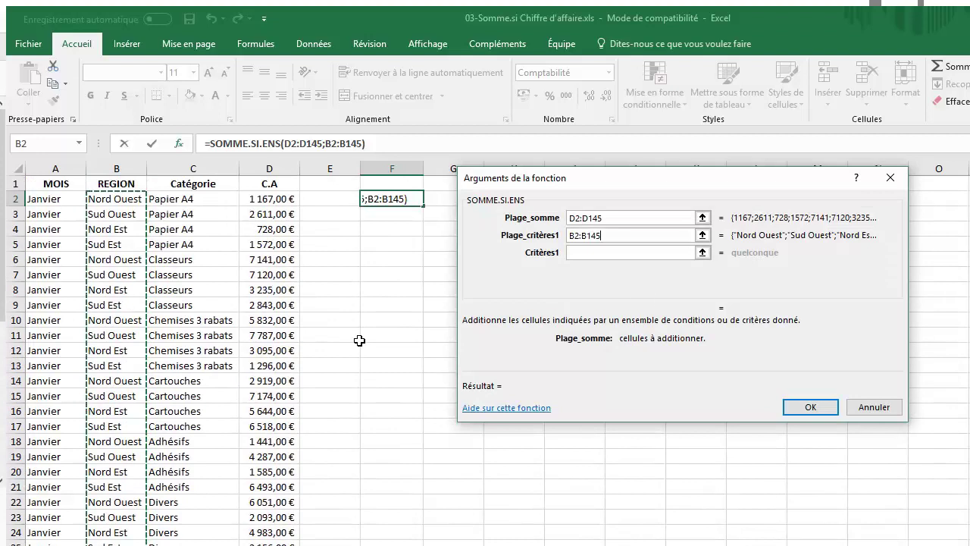
click(576, 253)
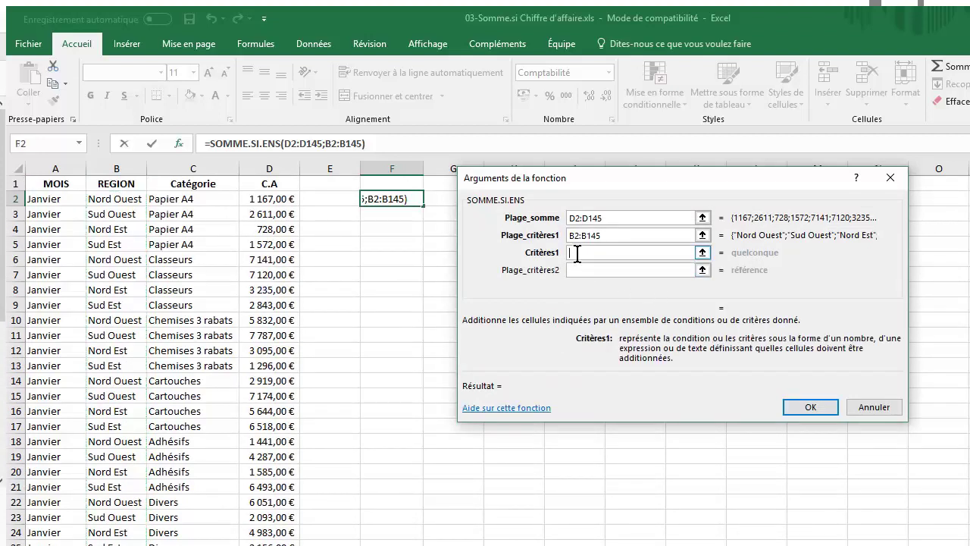
click(103, 201)
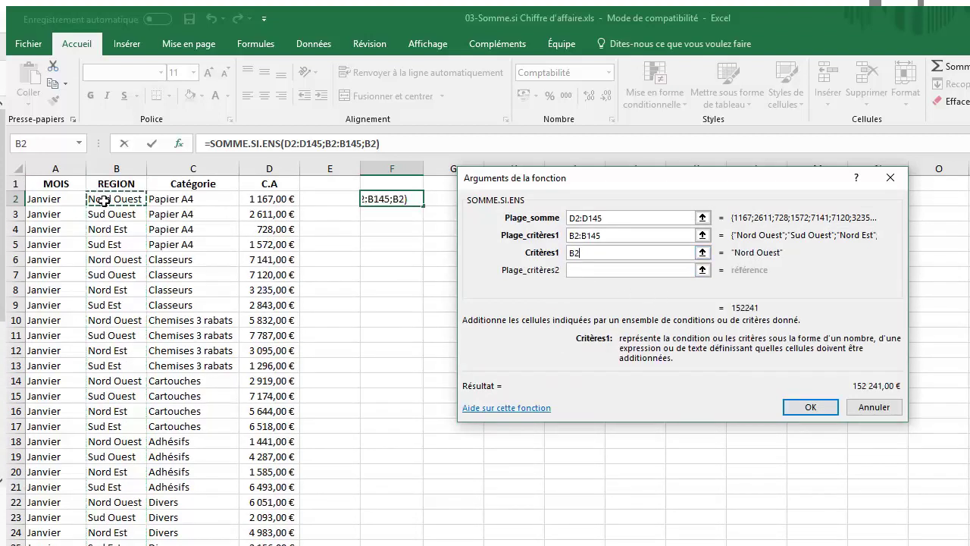
Step: Set Plage_critères2 to the Catégorie range C2:C145 and Critères2 to cell C2 for Papier A4, and validate the formula
click(627, 269)
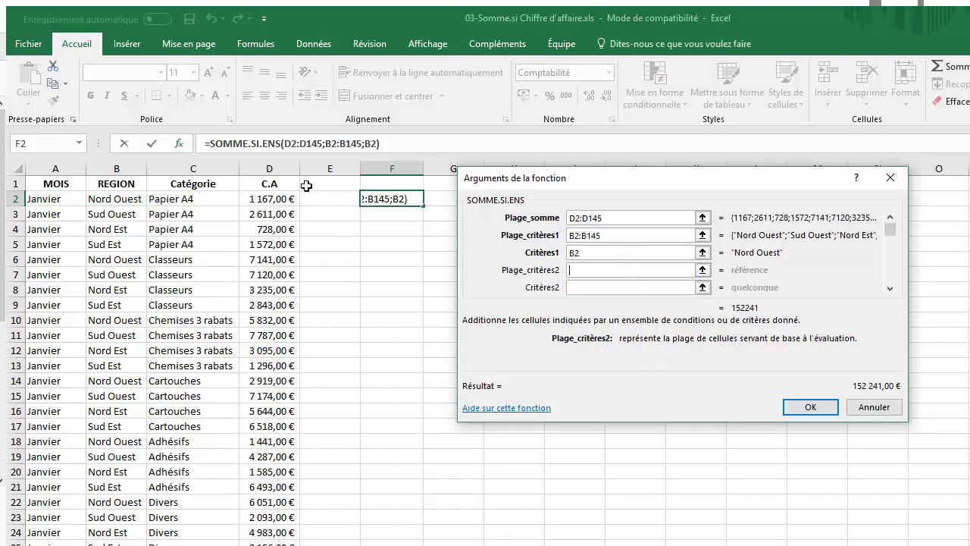
click(192, 197)
drag(193, 197, 173, 500)
scroll(173, 497, up, 20)
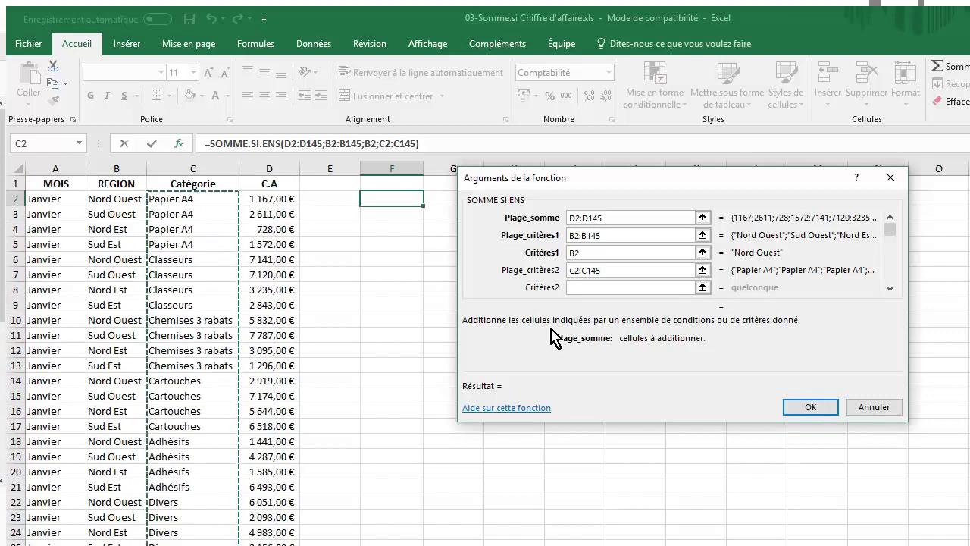
click(589, 286)
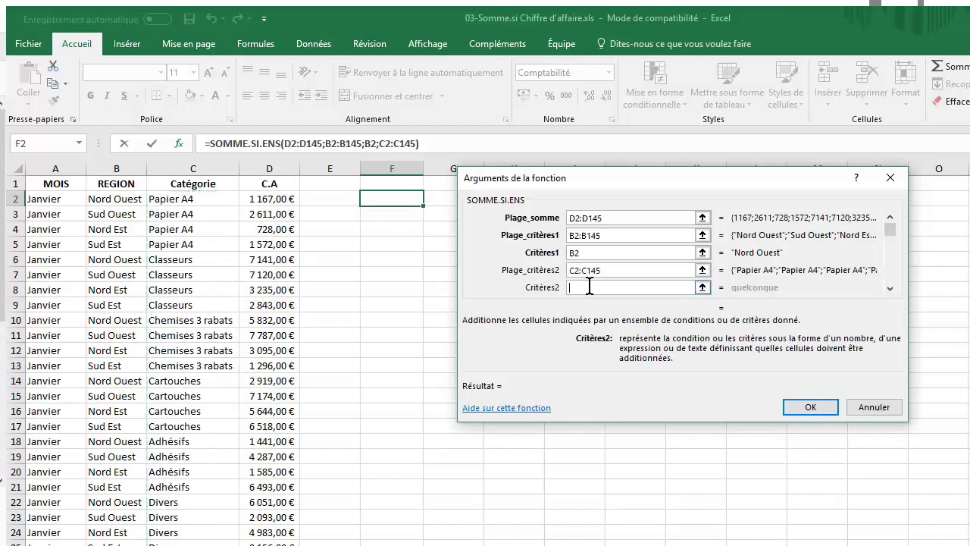
click(192, 201)
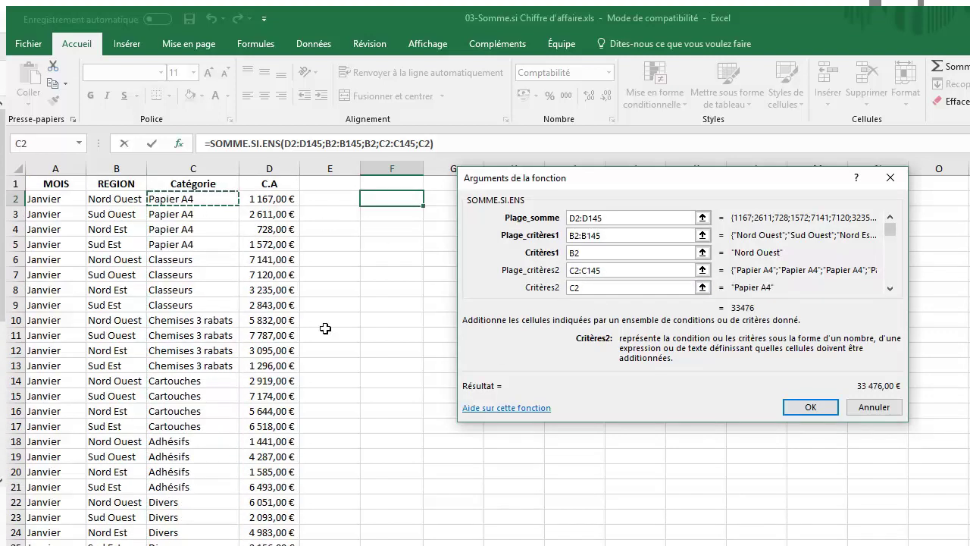
click(797, 413)
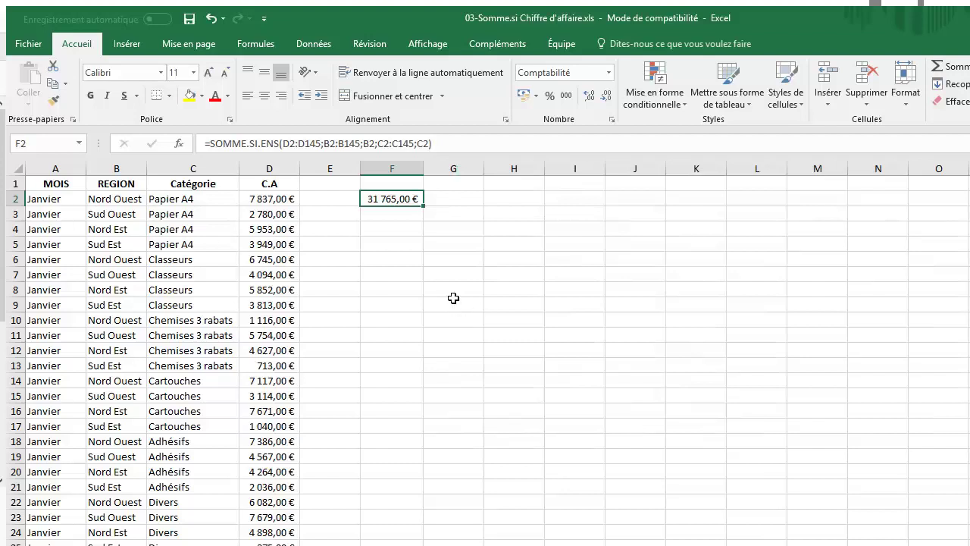
Step: Change the category criterion of the SOMME.SI.ENS formula in F2 to cell C6 for Classeurs
double_click(389, 198)
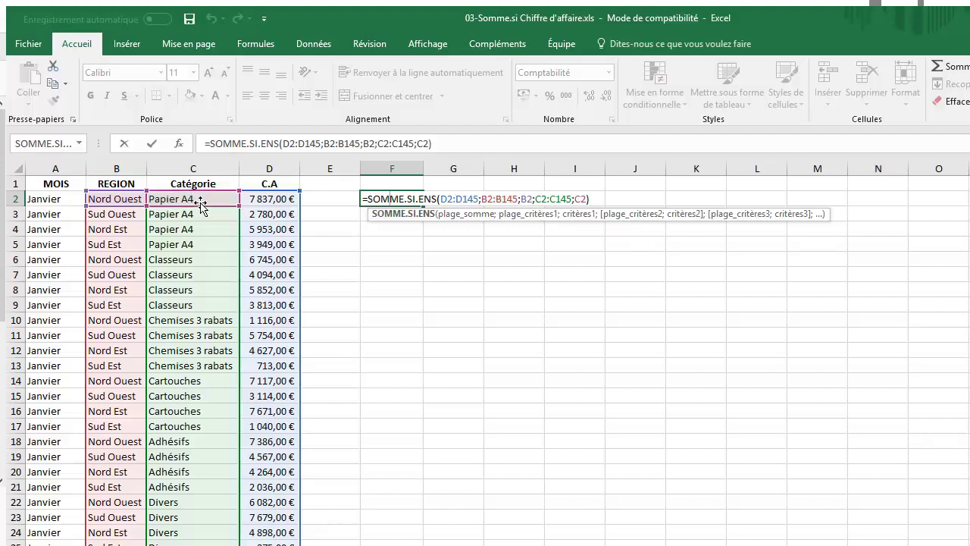
drag(202, 206, 194, 255)
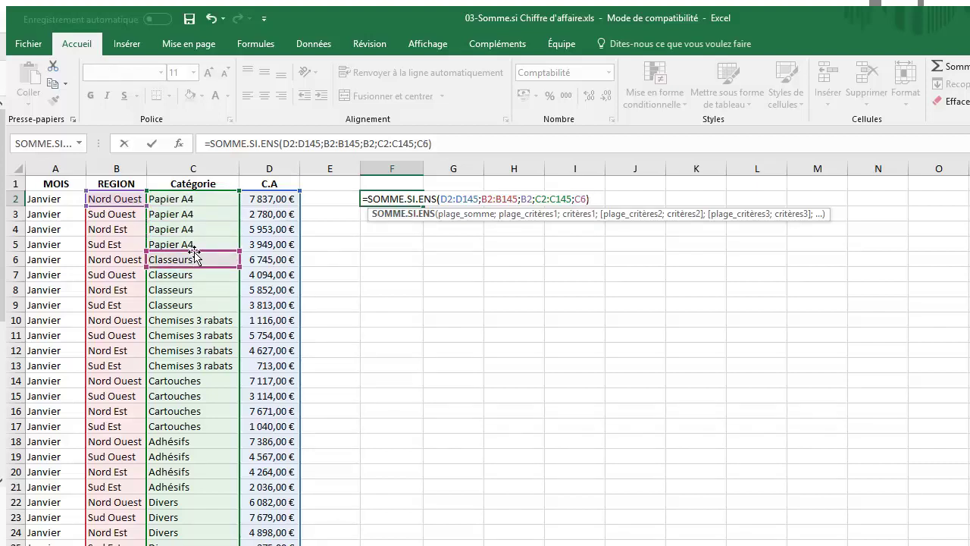
key(Return)
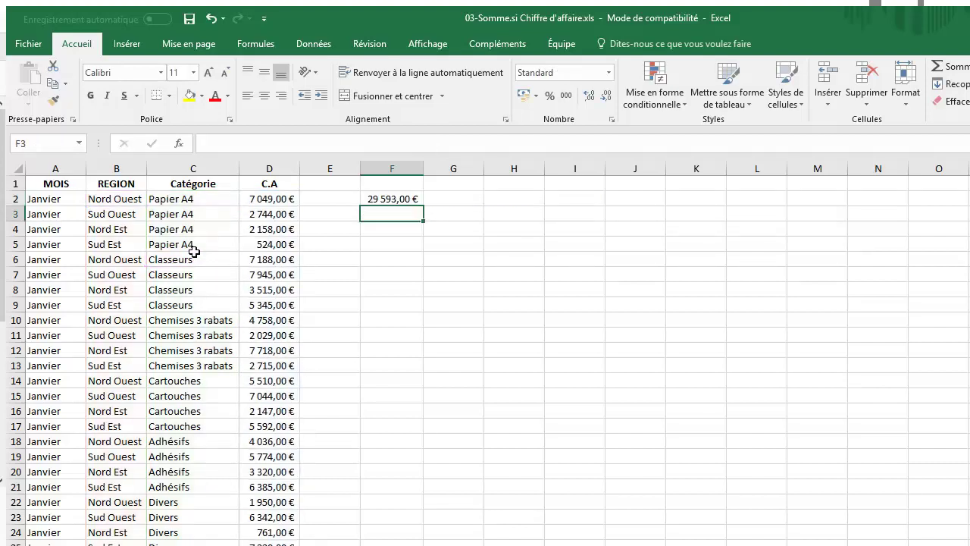
Step: Change the region criterion of the SOMME.SI.ENS formula in F2 to cell B13 for Sud Est
click(385, 198)
double_click(386, 198)
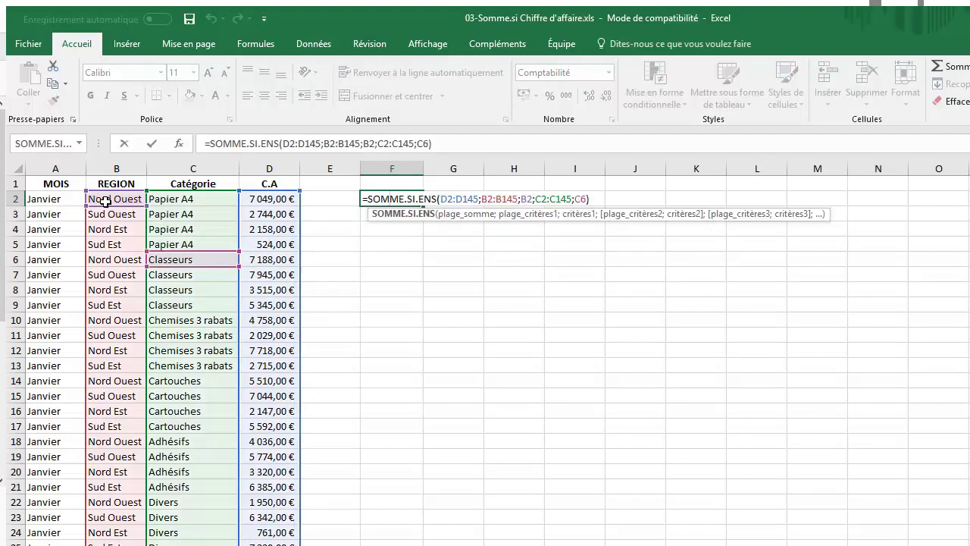
drag(107, 205, 108, 364)
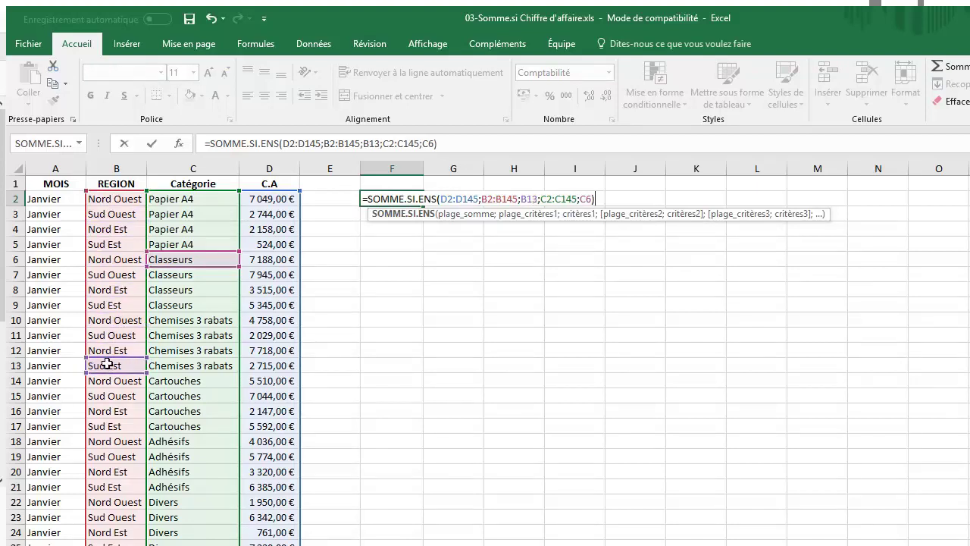
key(Return)
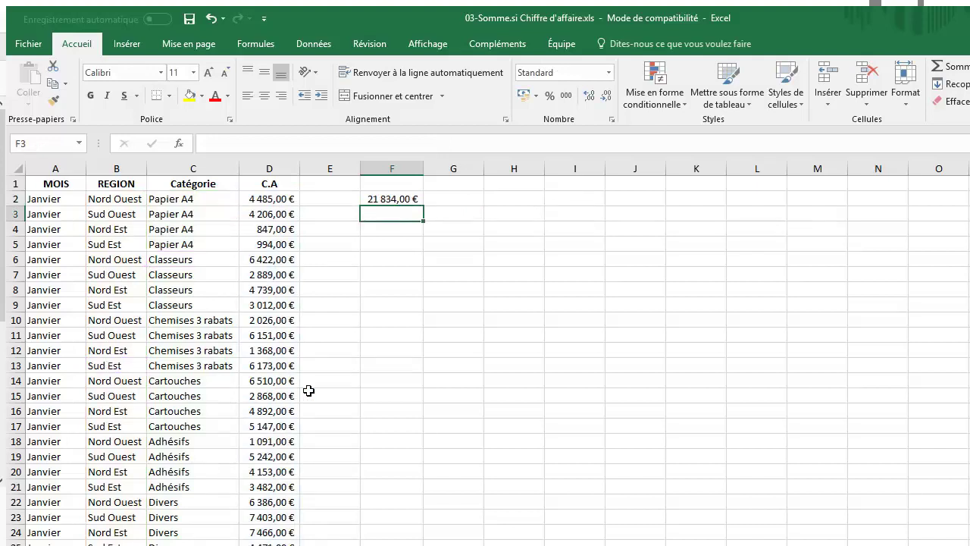
Step: Point the F2 formula's category criterion to C10 for Chemises 3 rabats and its region criterion to B19 for Sud Ouest
click(389, 200)
double_click(389, 199)
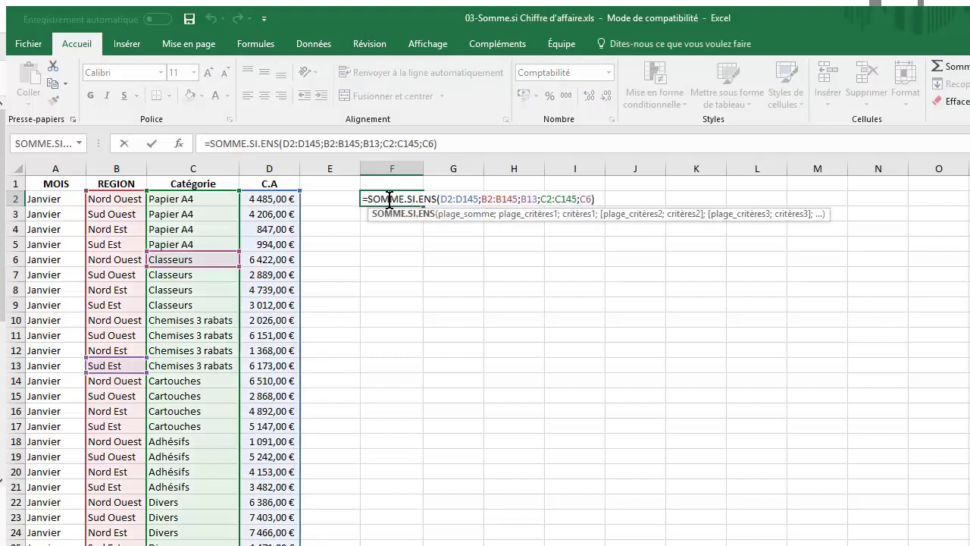
drag(202, 267, 203, 319)
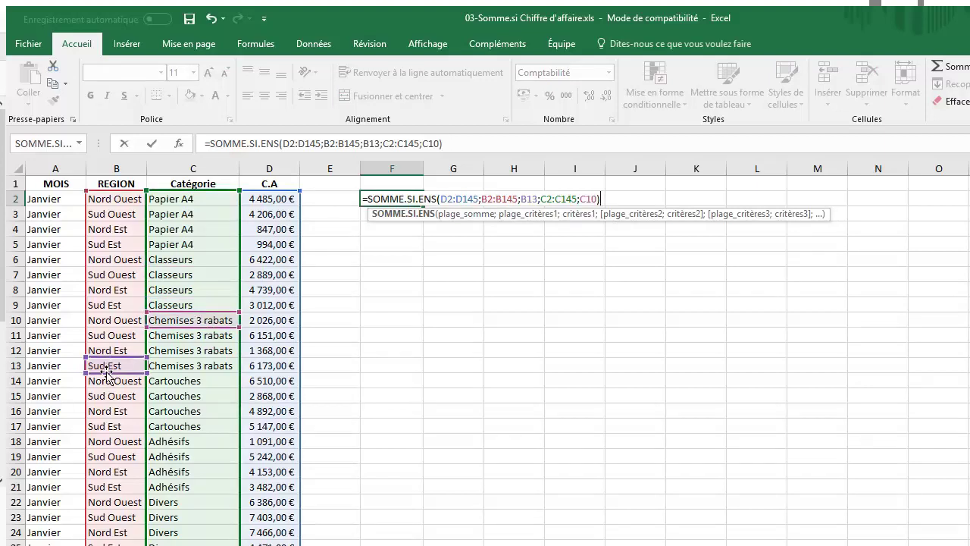
drag(110, 374, 121, 449)
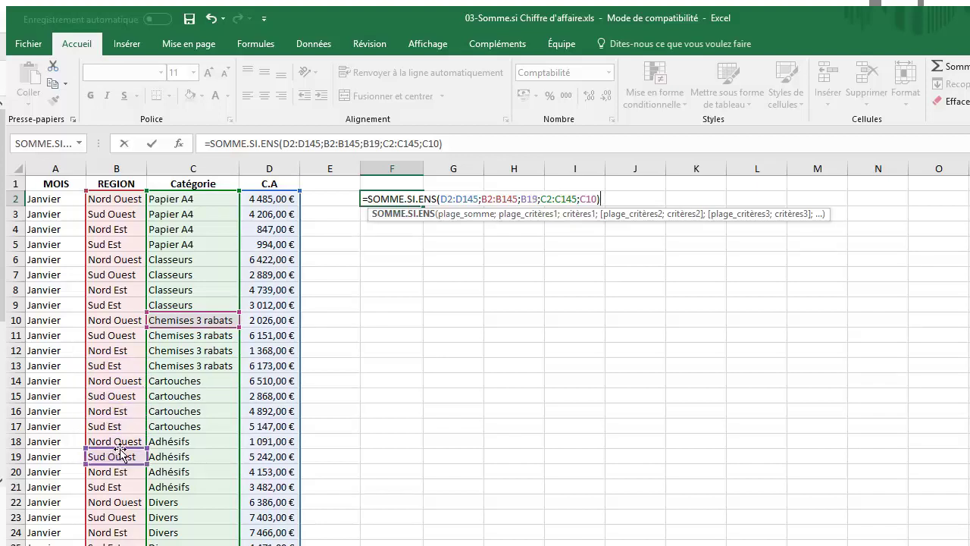
key(Return)
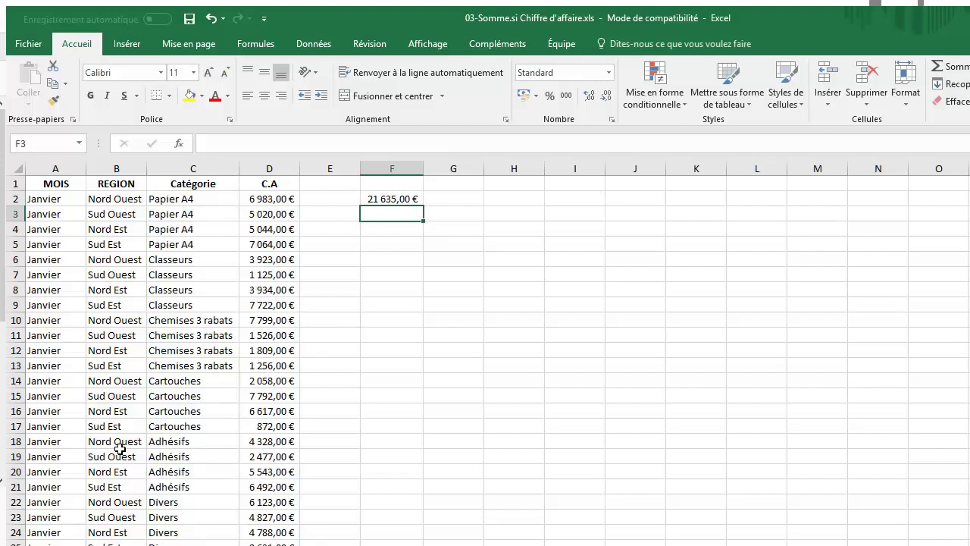